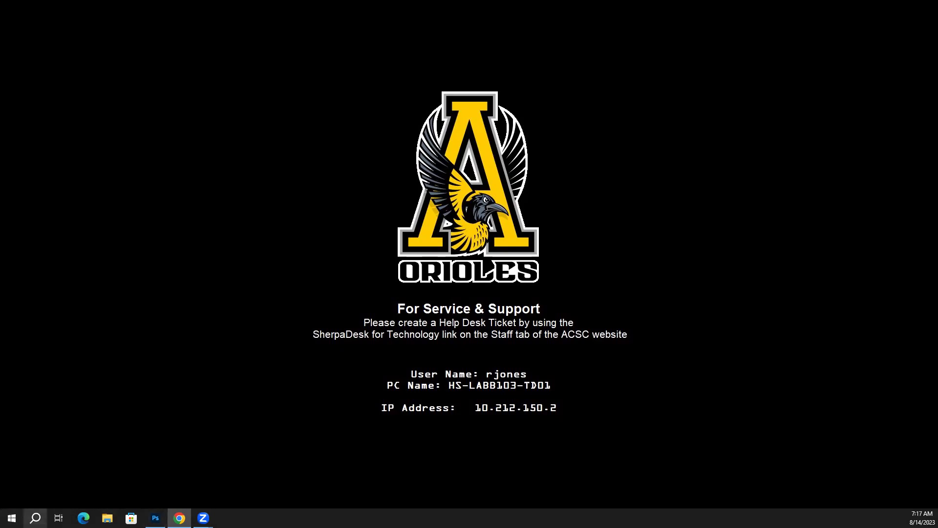
Launch Adobe Creative Cloud and maximize its window
click(35, 518)
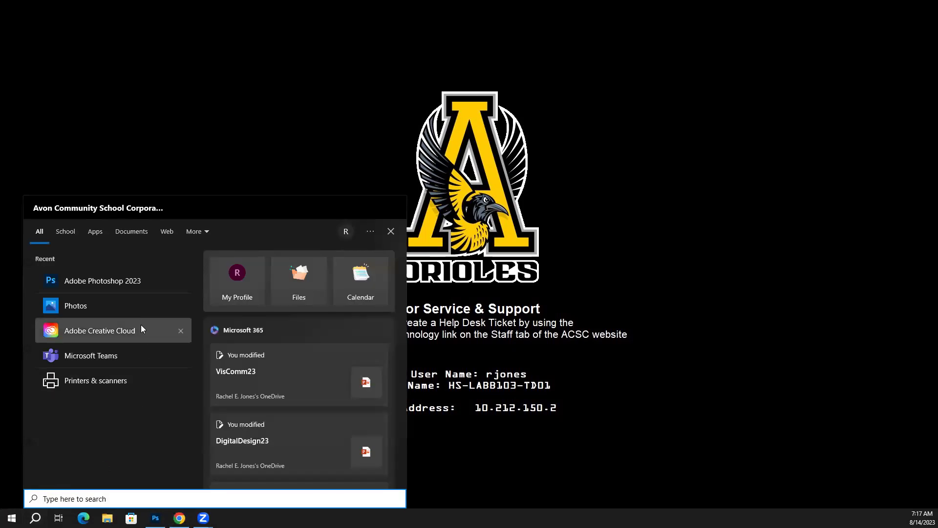
click(139, 326)
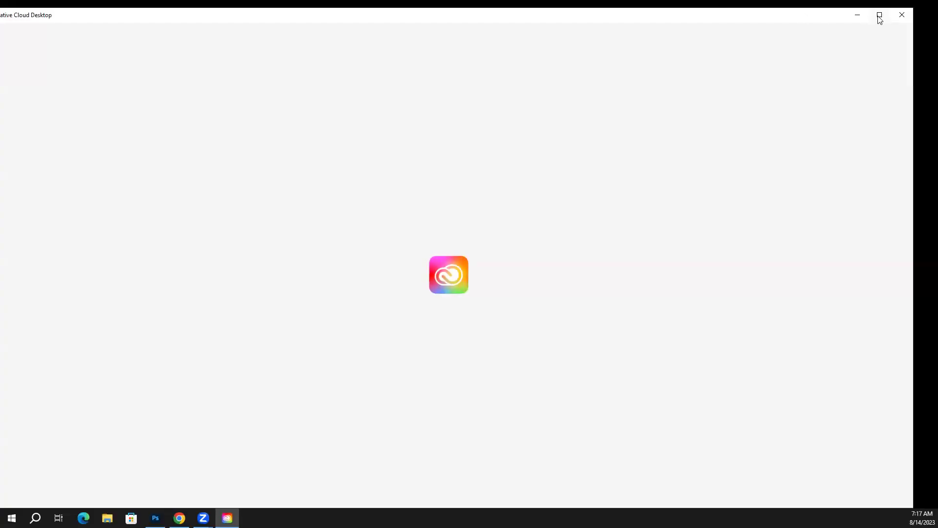
click(880, 16)
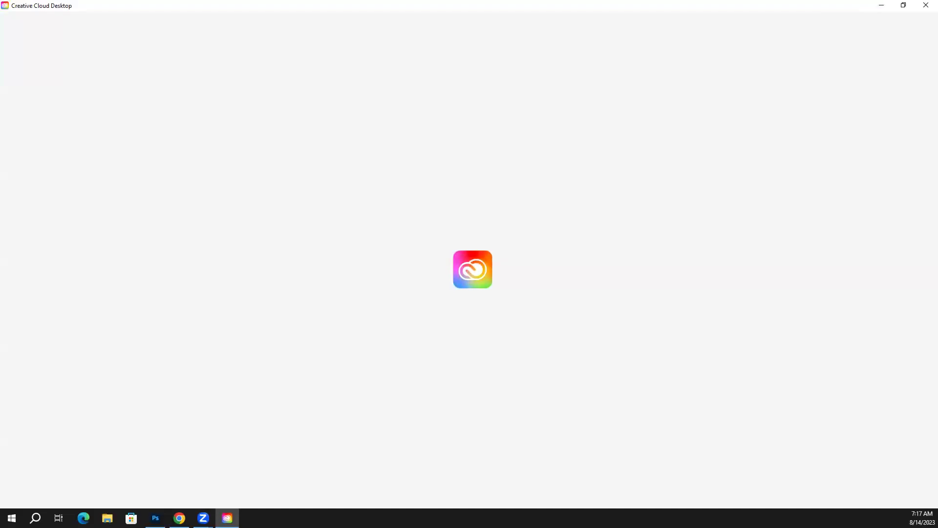
Switch to the Schoology course page in Chrome, maximize it, and open the Resources folder
key(super+Left)
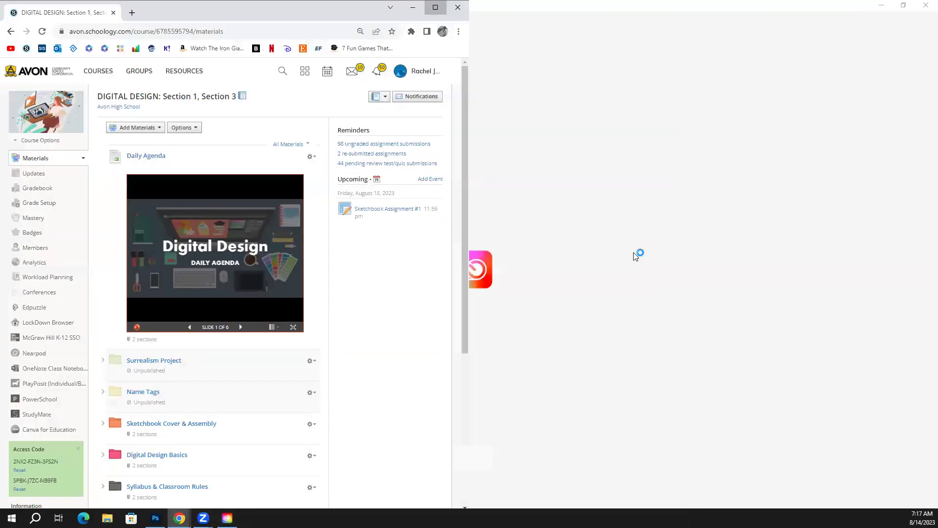
key(super+Up)
scroll(437, 199, down, 5)
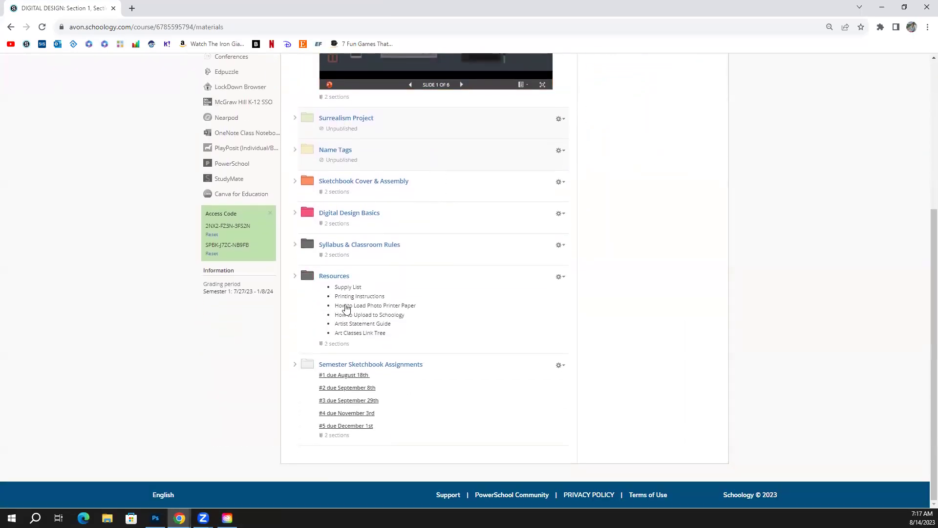
click(336, 275)
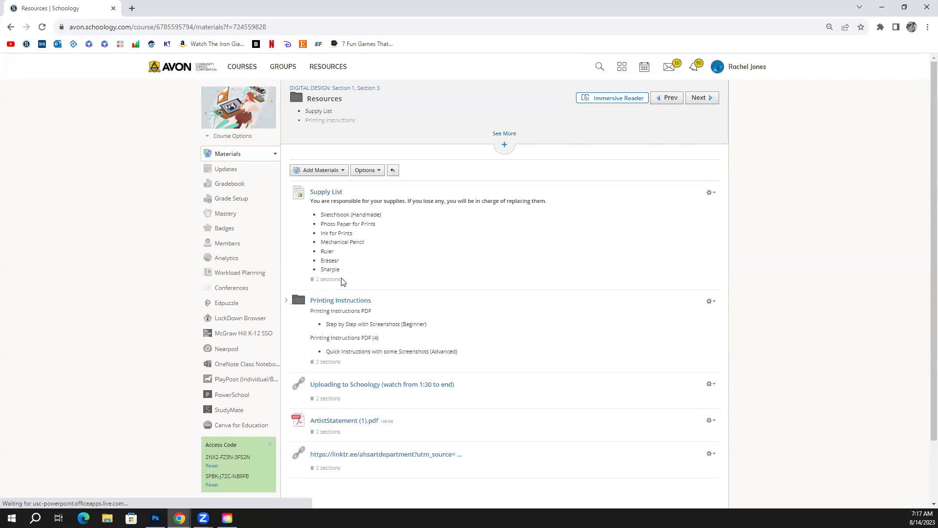
Open the Printing Instructions folder, expand its full description, and open PrintingInstructions.pdf
scroll(344, 280, down, 1)
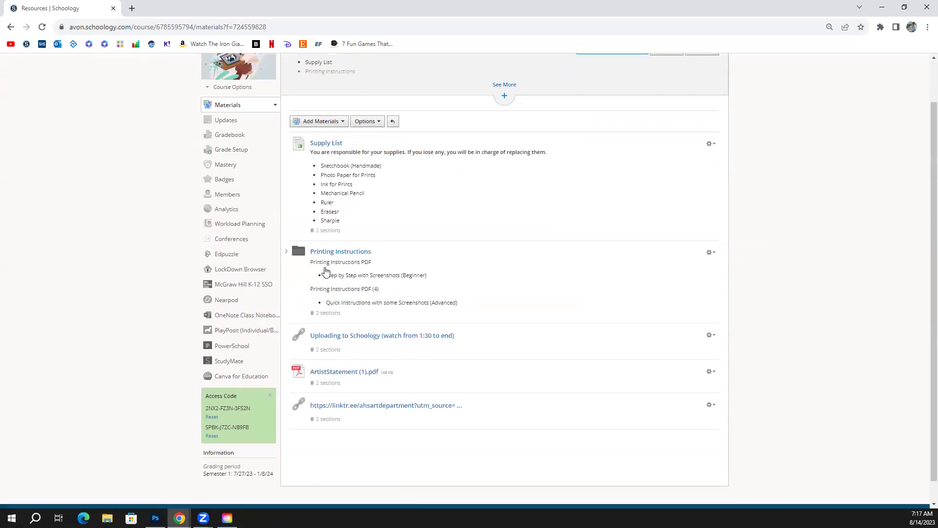
click(356, 255)
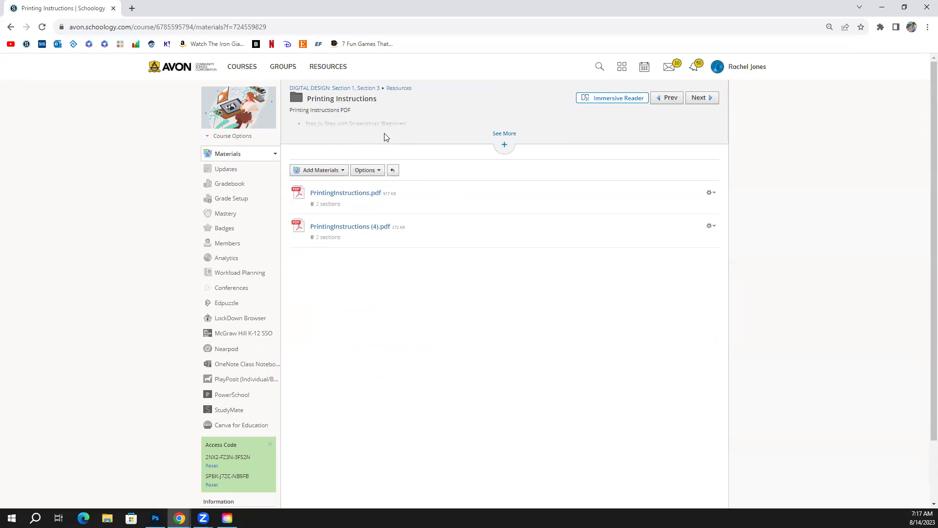
click(498, 145)
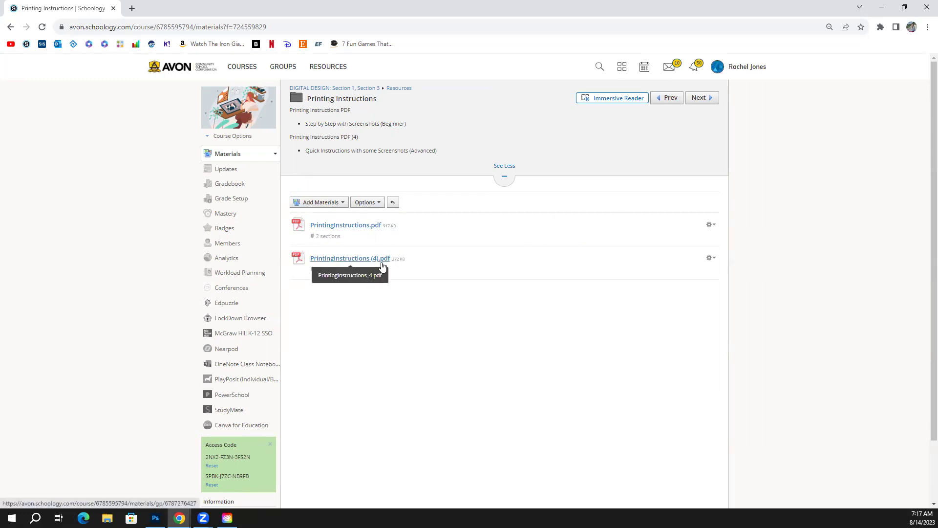
click(367, 228)
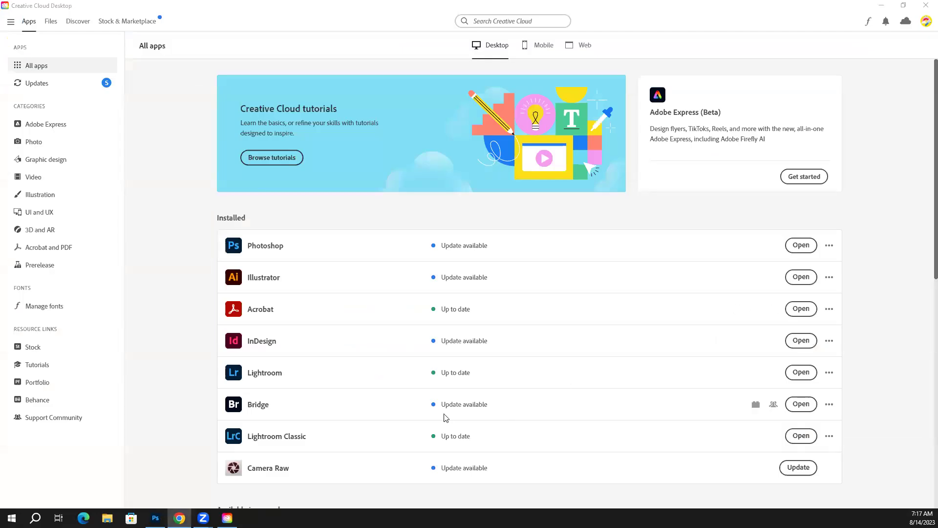
Launch Adobe Express (Beta) from Creative Cloud and sign in to the prior version of Adobe Express instead
scroll(392, 331, down, 1)
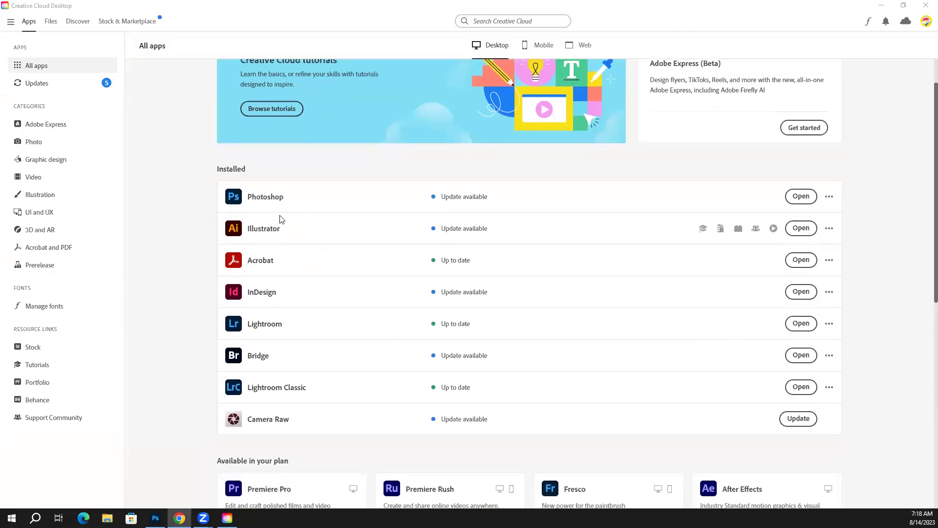
scroll(471, 116, up, 1)
click(520, 21)
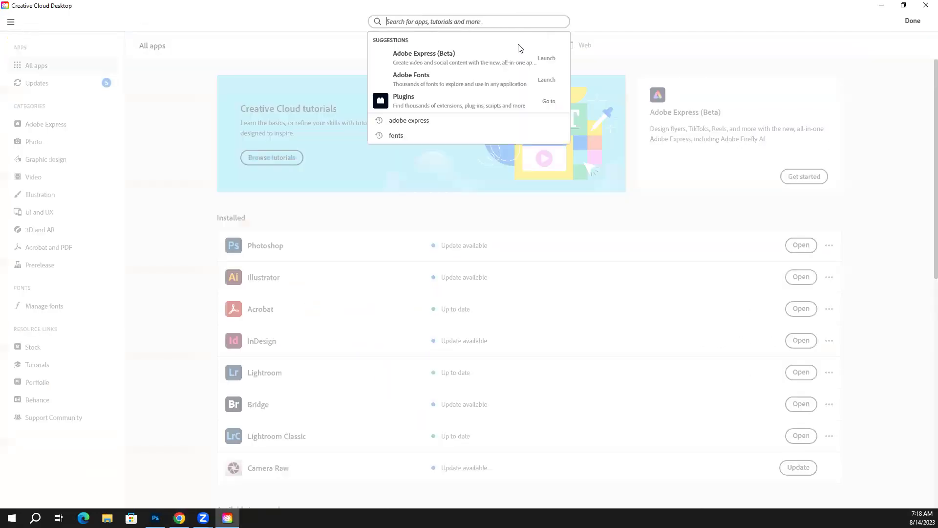
click(441, 61)
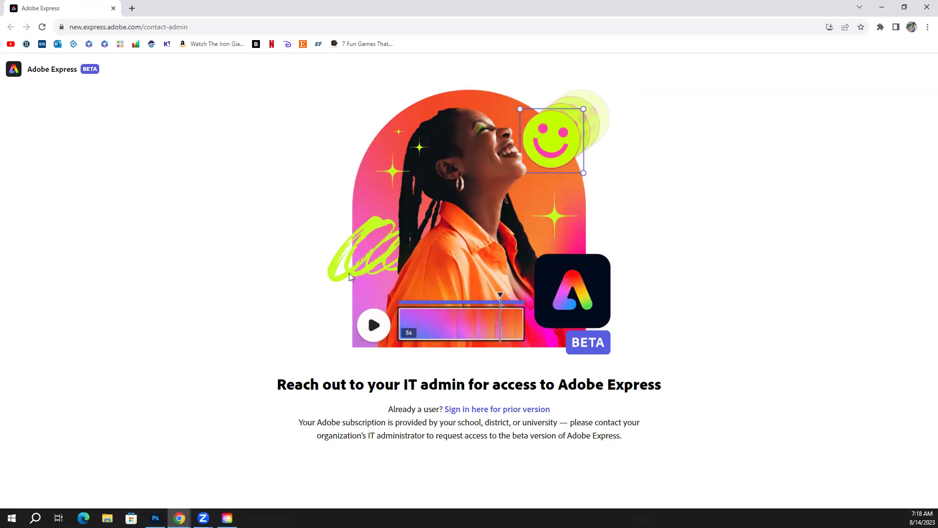
click(543, 413)
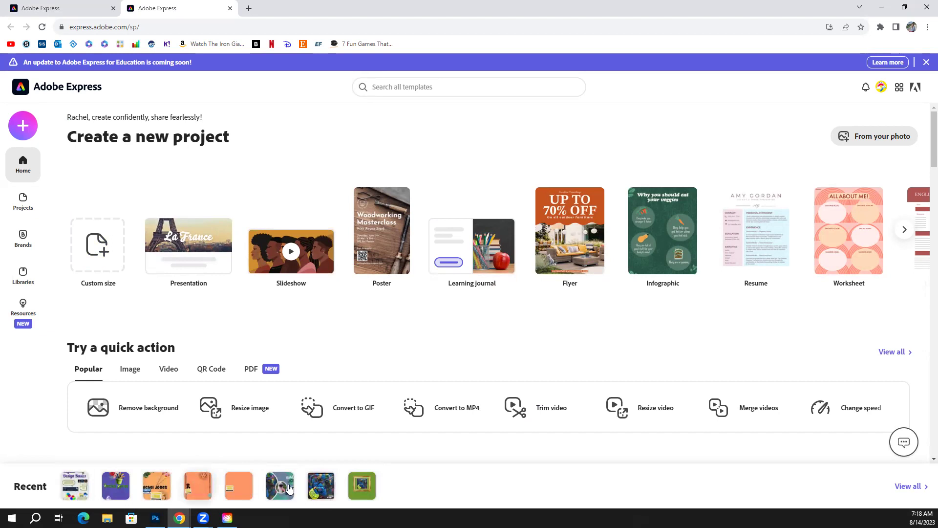
Open the third saved project, the design with leaves and the 1906 bib, and download it as a JPG
click(24, 202)
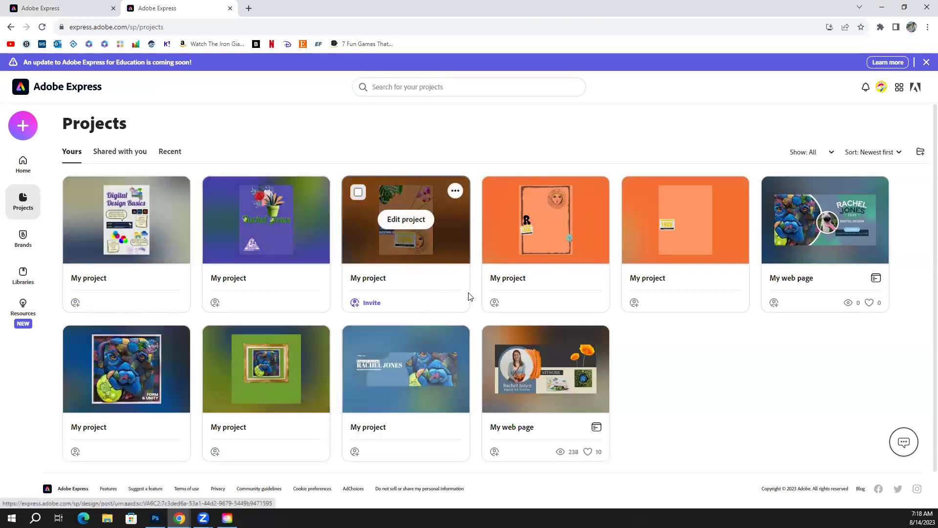
click(438, 244)
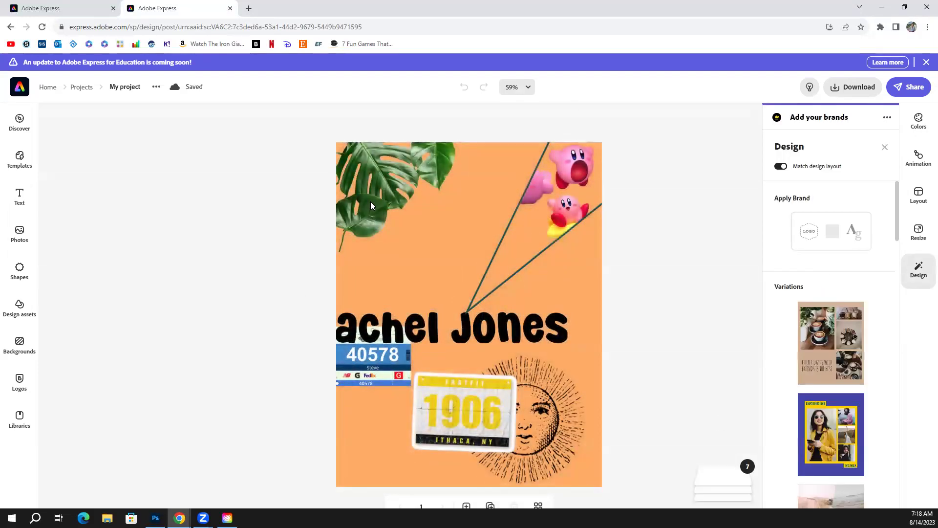
click(859, 87)
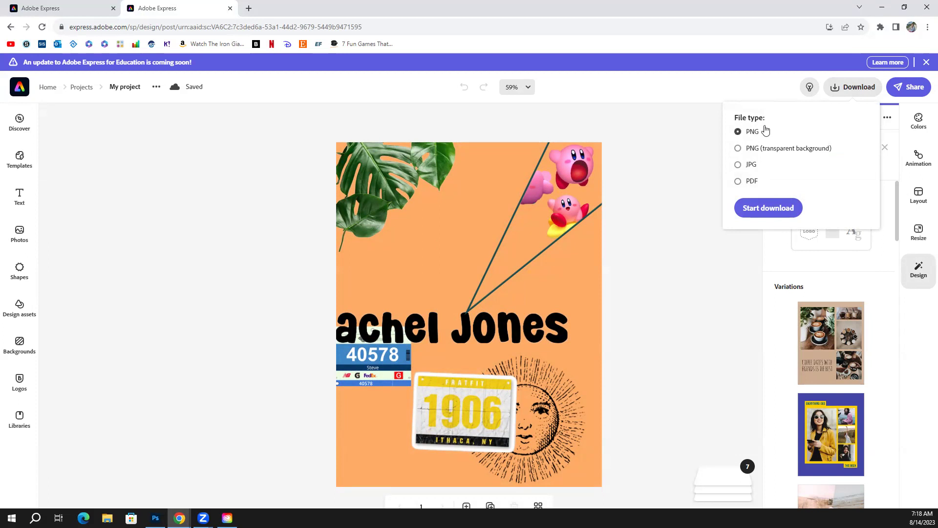
click(738, 165)
click(786, 216)
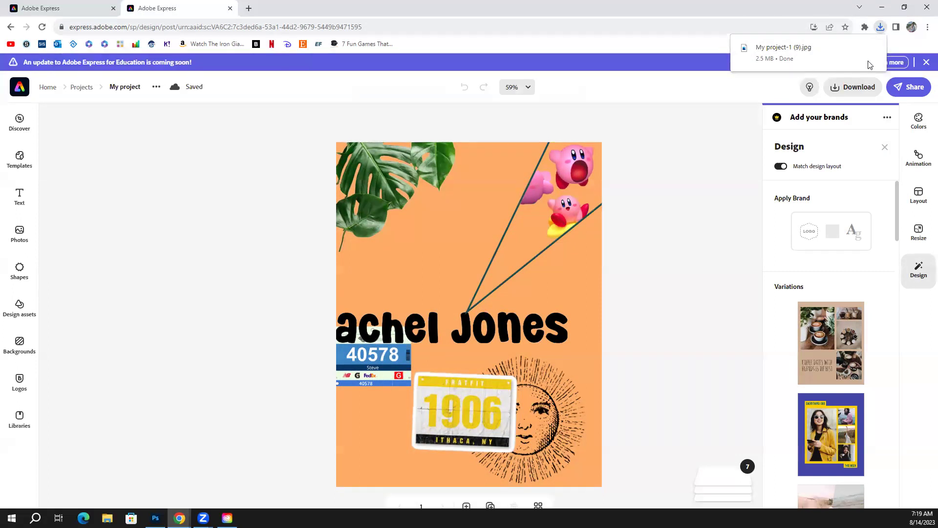
Return to PrintingInstructions.pdf in the Schoology browser window and view it full screen
click(883, 8)
click(712, 56)
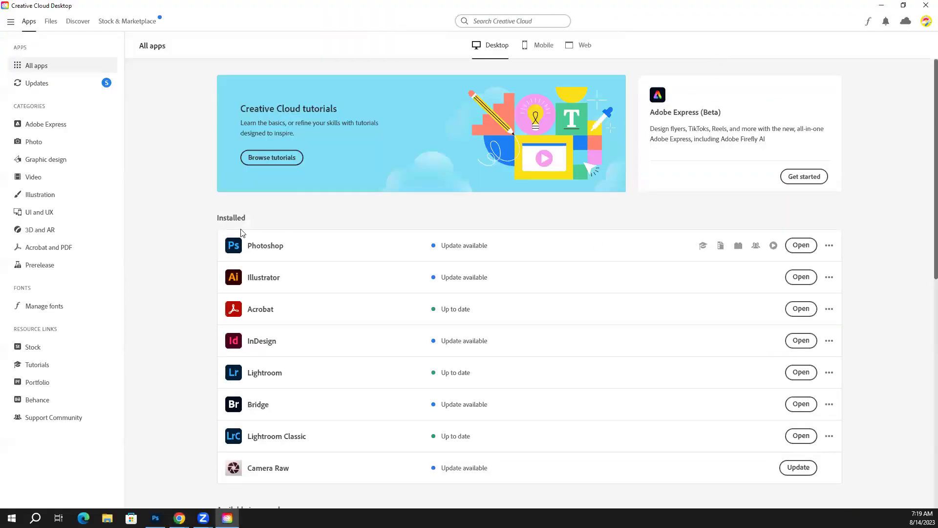
key(alt+Tab)
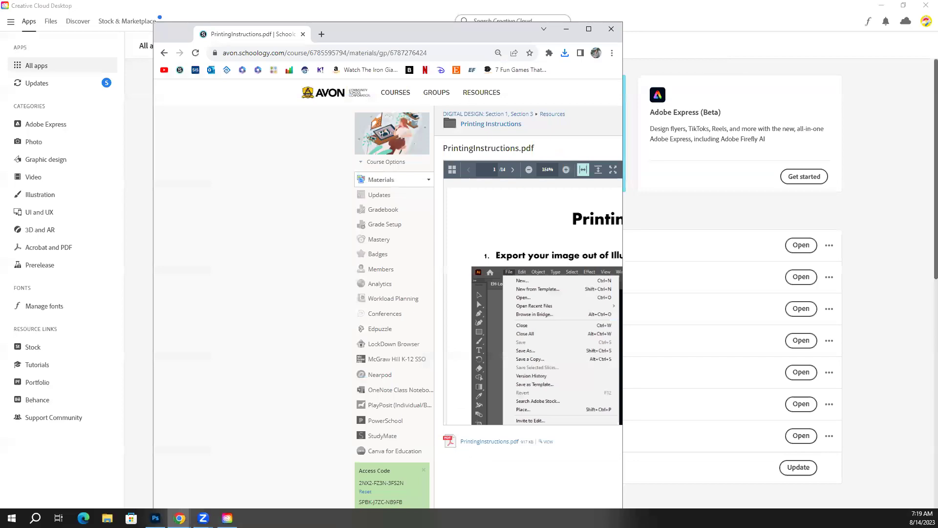
key(super+Up)
click(461, 143)
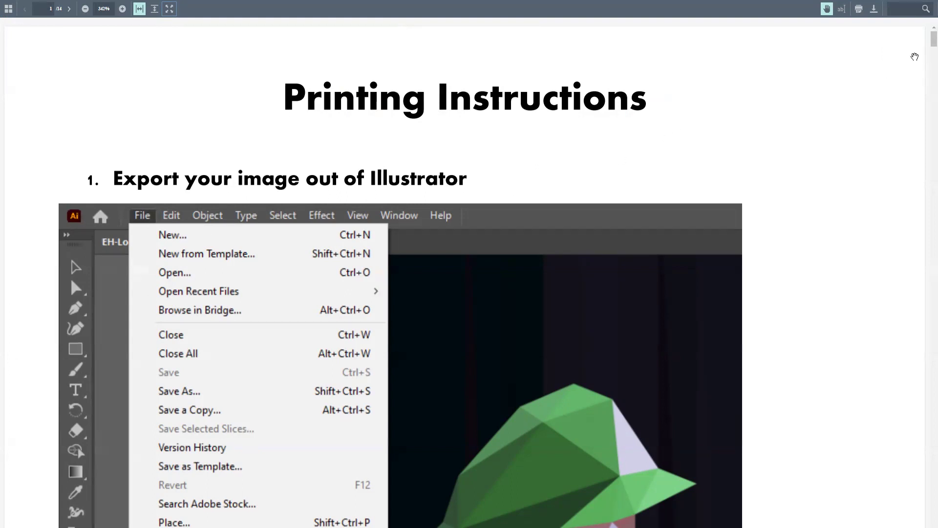
Review the printing instructions from the Illustrator export to step 8 on opening the JPEG in Photoshop, then leave full screen
scroll(925, 44, down, 15)
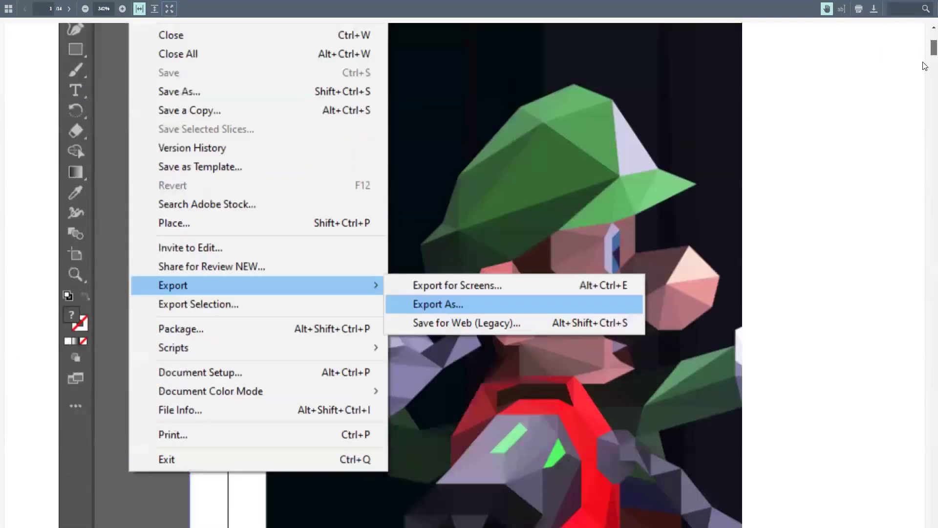
scroll(925, 78, down, 15)
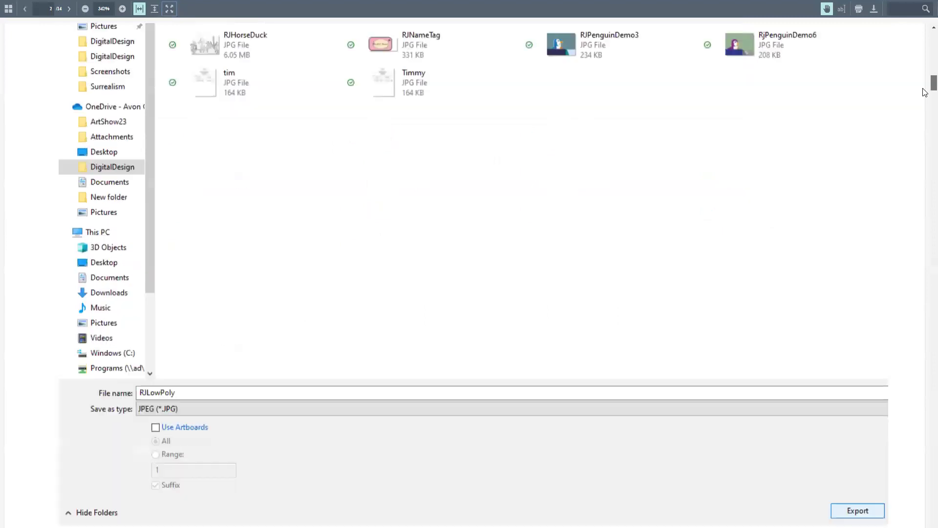
scroll(469, 273, down, 15)
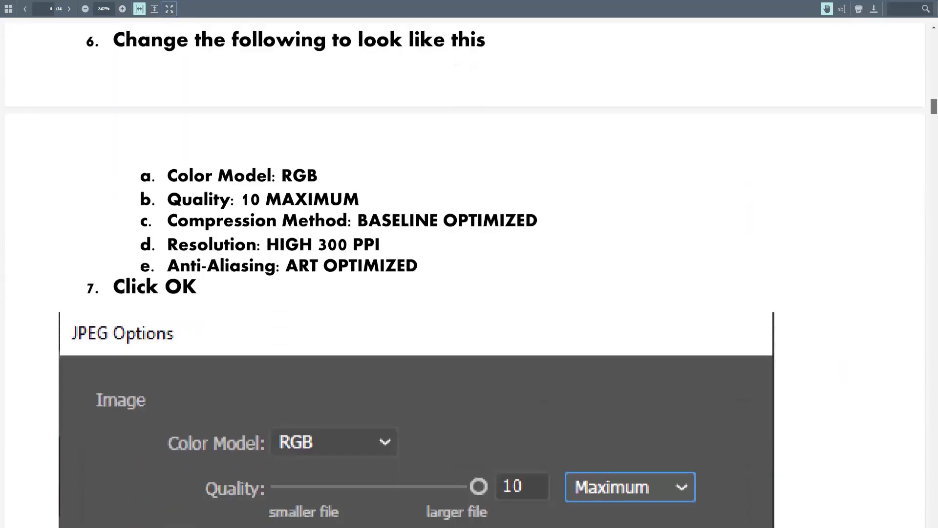
scroll(469, 274, down, 15)
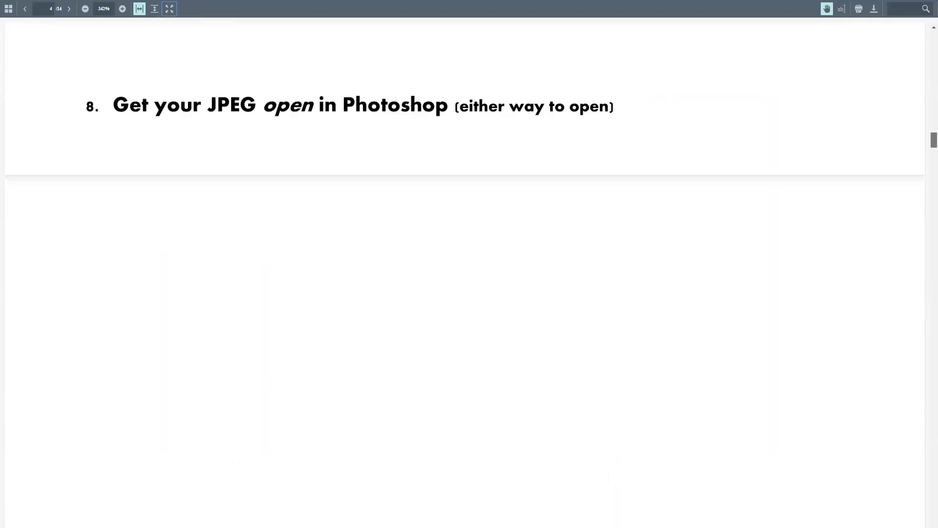
scroll(469, 273, up, 4)
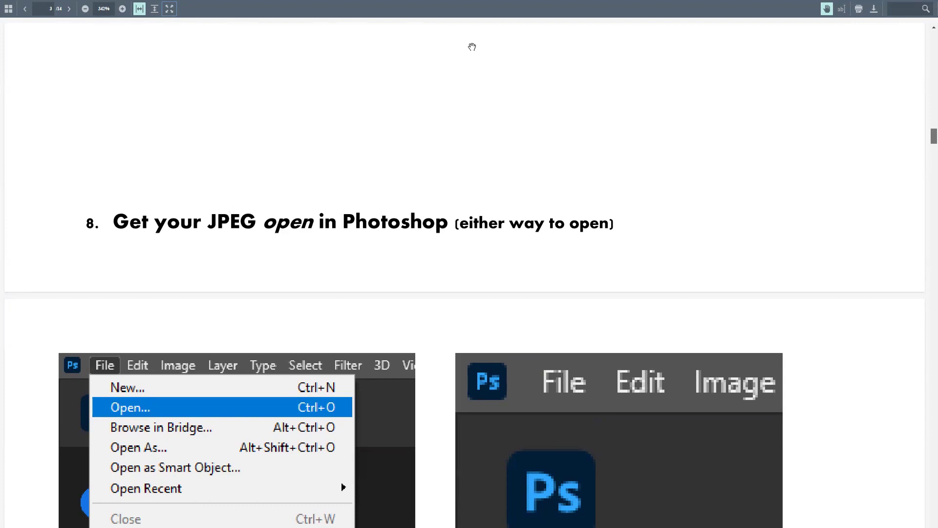
click(169, 9)
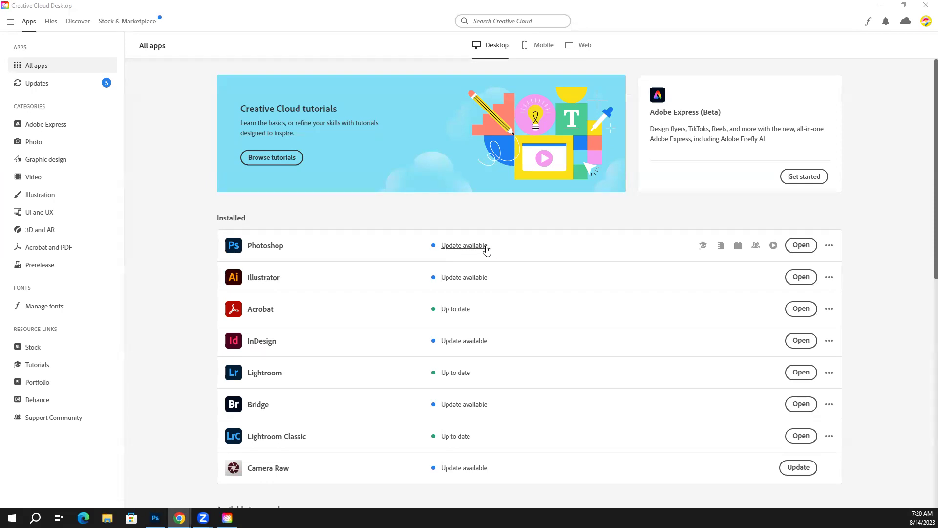
Launch Photoshop from Creative Cloud, maximize it, and bring up the dialog for opening a file
click(805, 244)
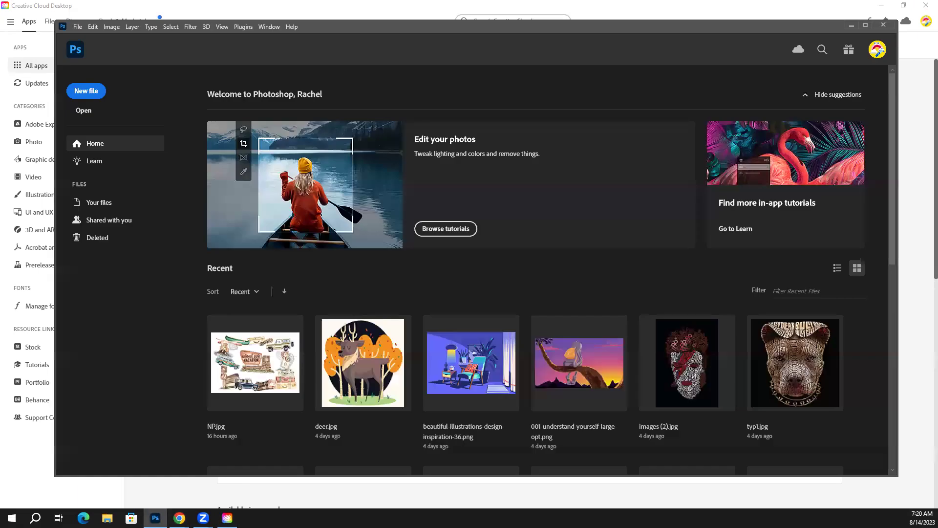
click(866, 25)
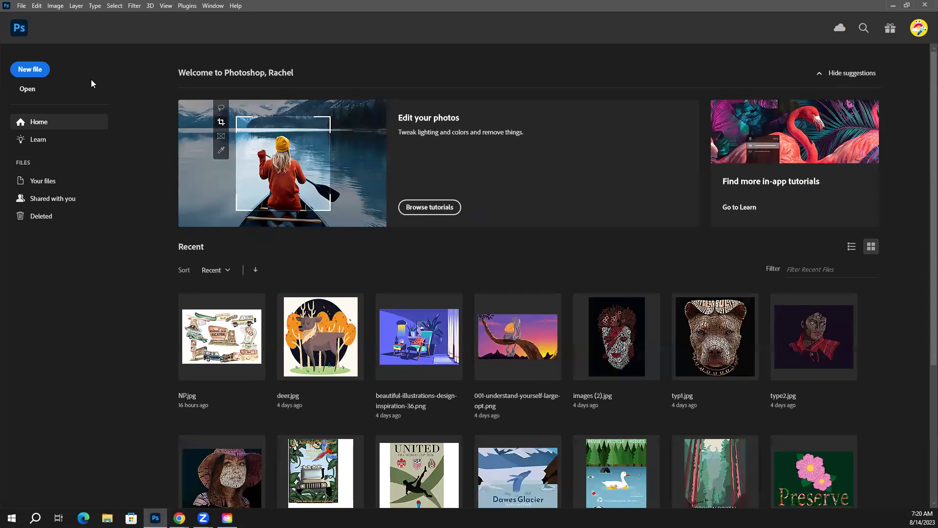
click(21, 6)
click(55, 25)
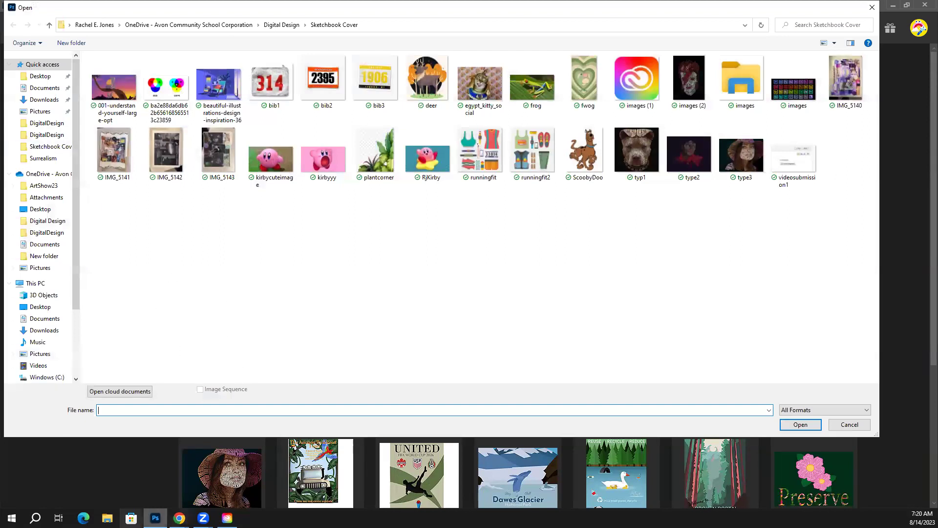
In File Explorer, move My project-1 (9) from Downloads into the Sketchbook Cover folder inside OneDrive's Digital Design folder, and minimize the window
click(107, 517)
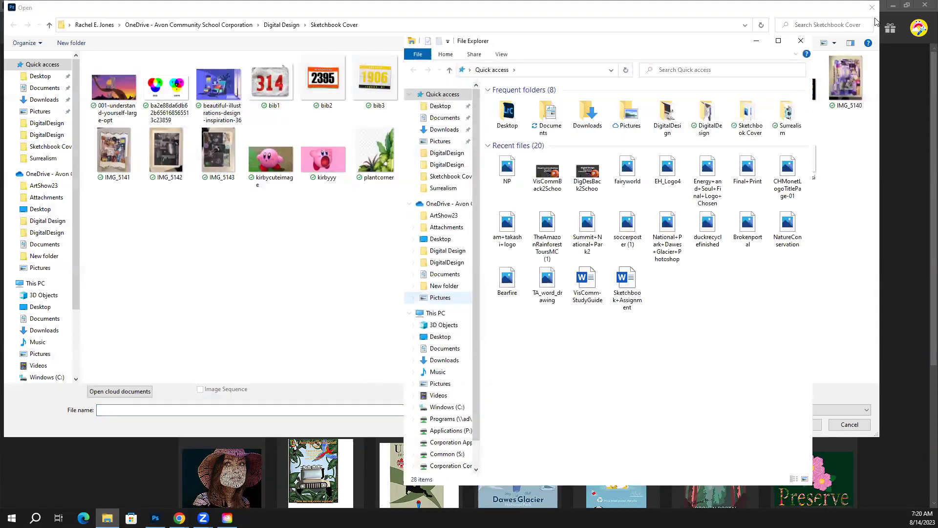
click(778, 41)
click(40, 93)
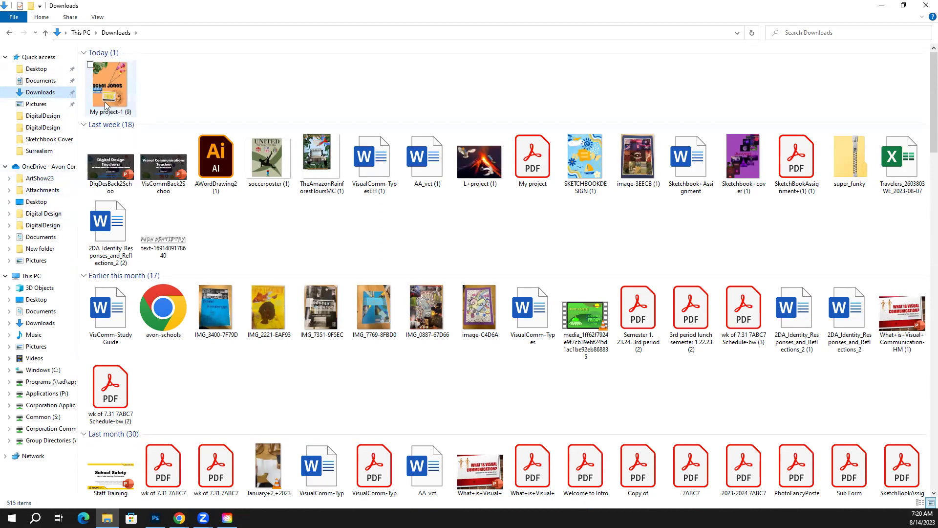
drag(113, 82, 67, 209)
click(56, 214)
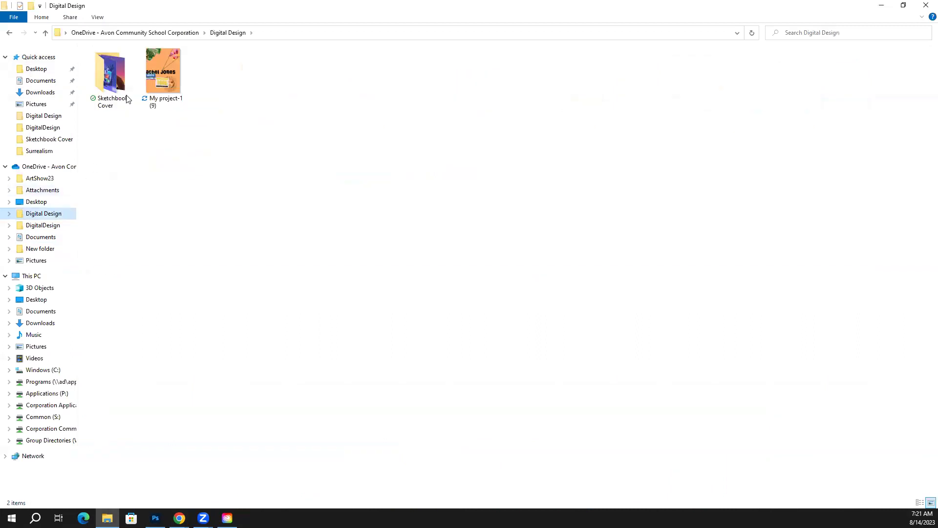
drag(164, 59, 108, 74)
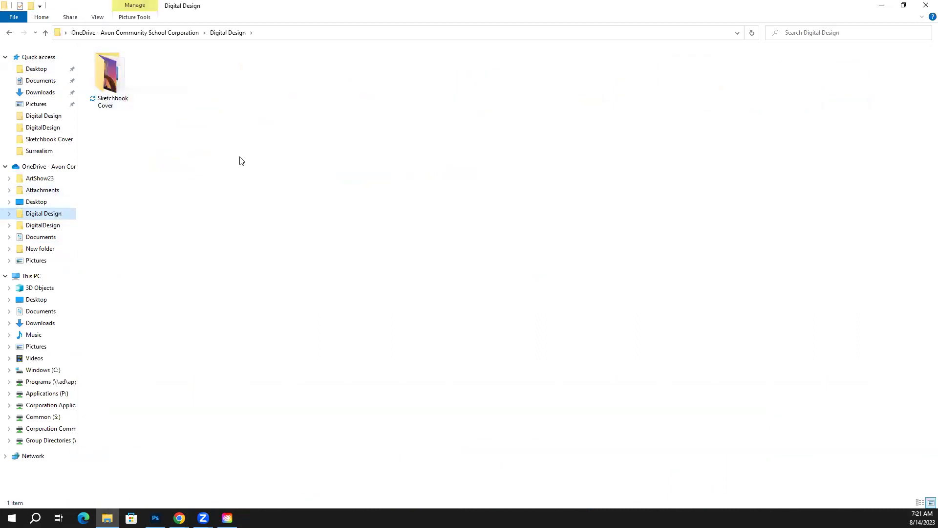
click(881, 5)
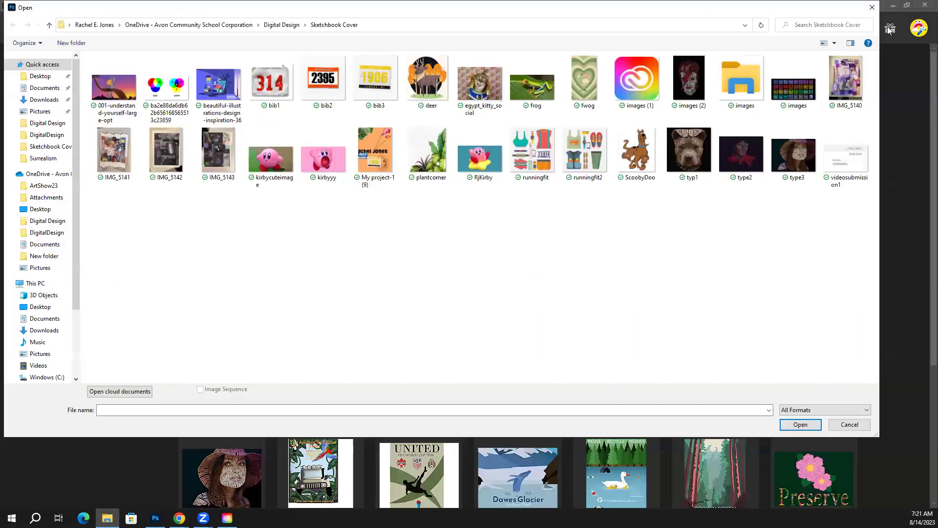
Open My project-1 (9) from the Sketchbook Cover folder inside OneDrive's Digital Design folder
click(48, 175)
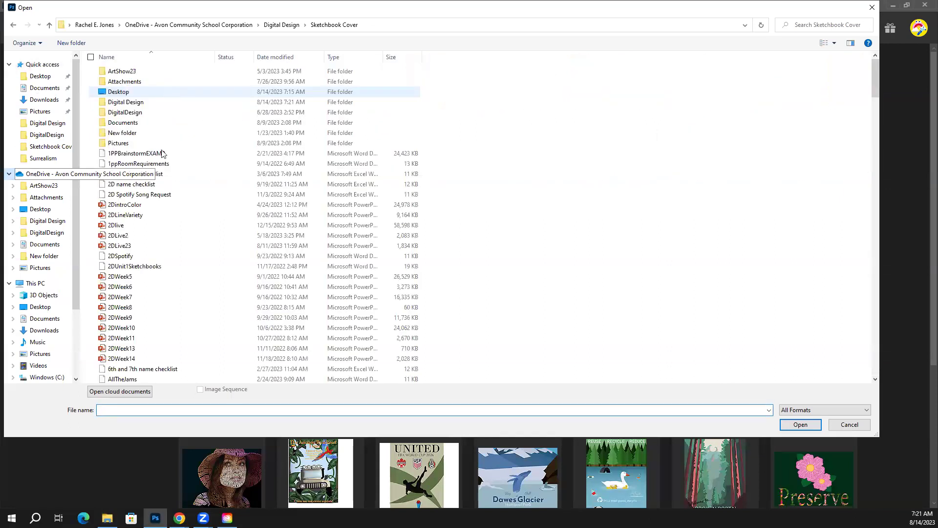
double_click(146, 103)
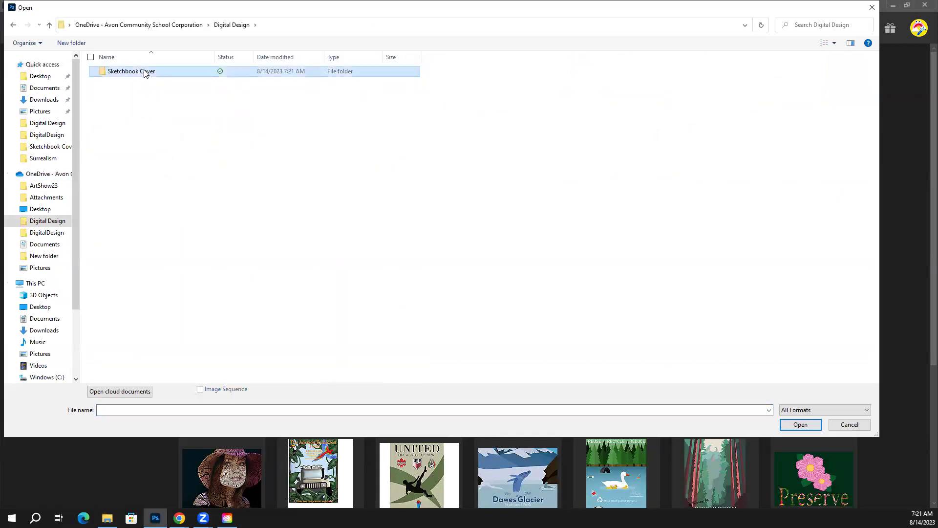
double_click(146, 71)
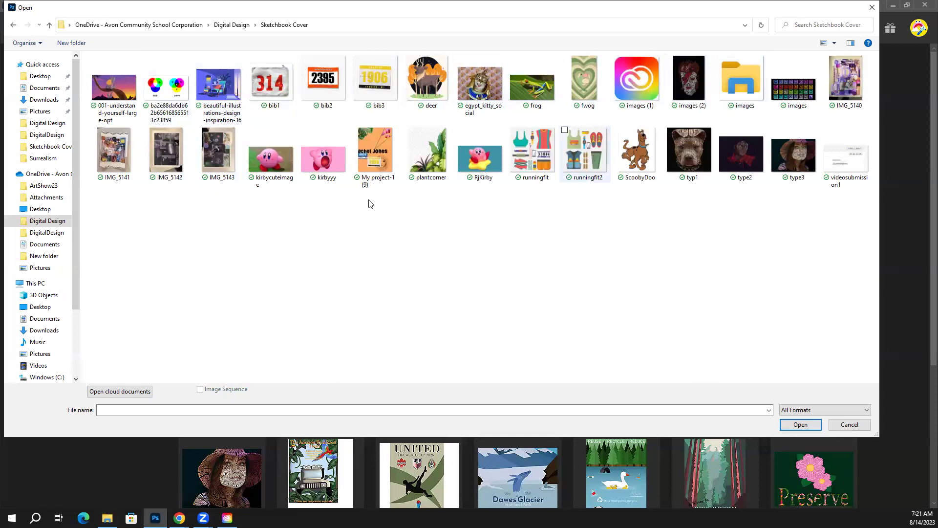
double_click(398, 161)
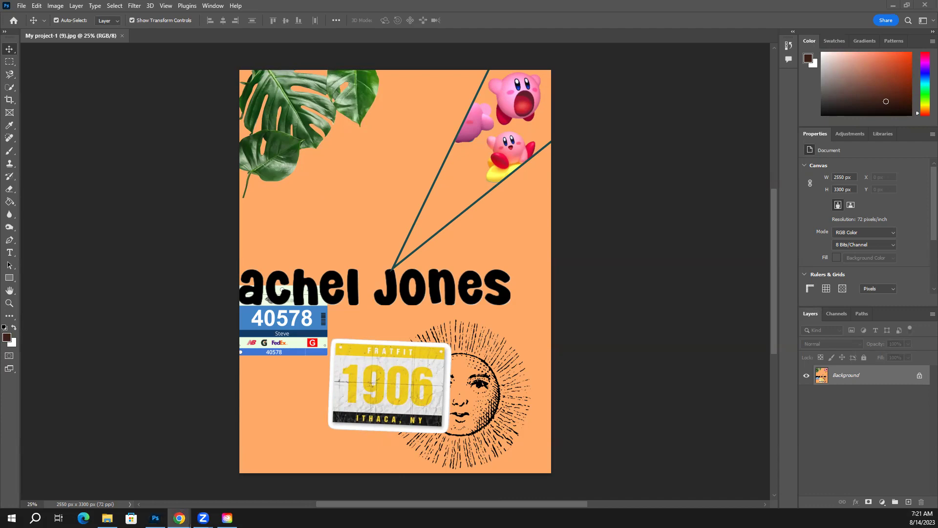
Return to PrintingInstructions.pdf in the browser and read steps 9 to 11 on opening the JPEG, cropping and snapping
click(179, 518)
key(super+Up)
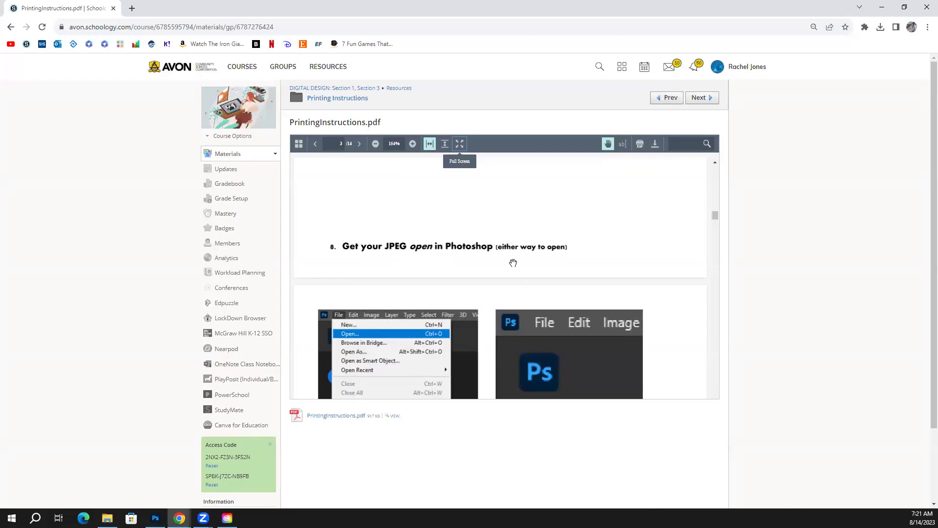
scroll(511, 262, down, 3)
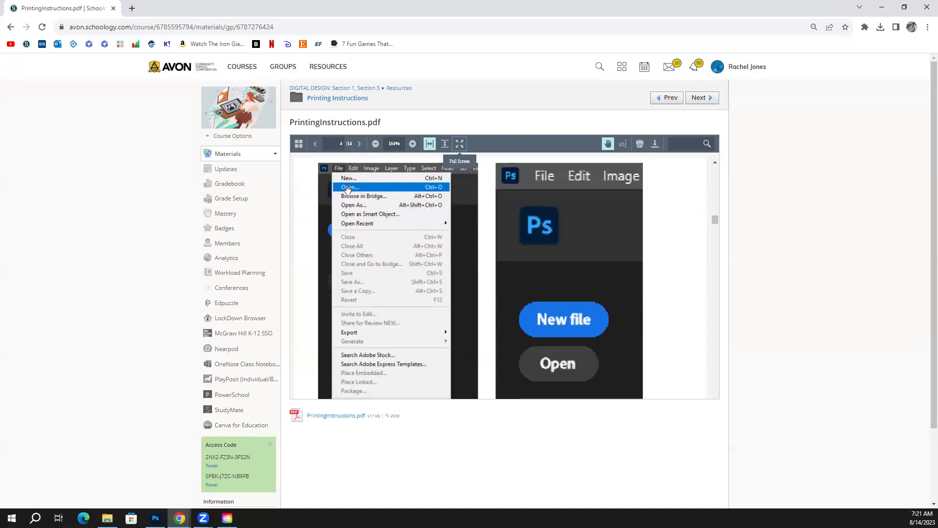
scroll(554, 347, down, 5)
scroll(548, 320, down, 5)
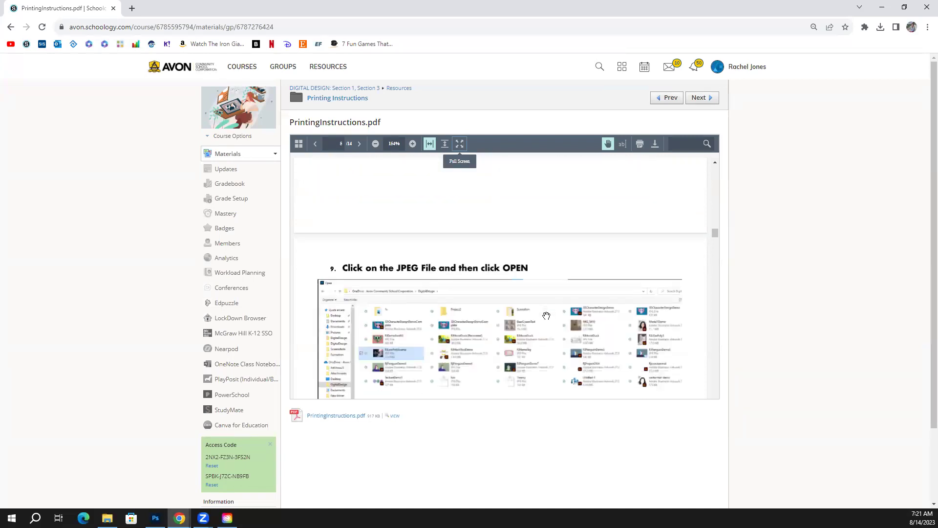
scroll(543, 305, down, 1)
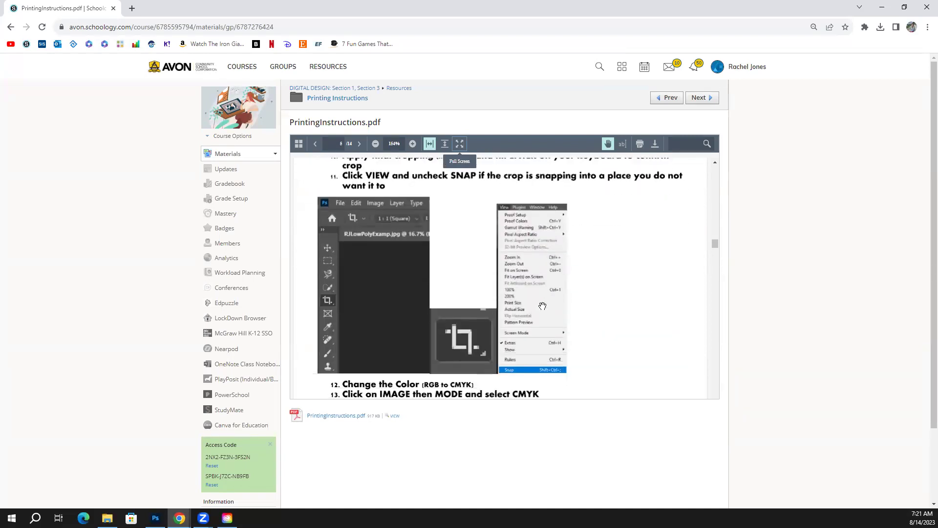
scroll(489, 247, up, 1)
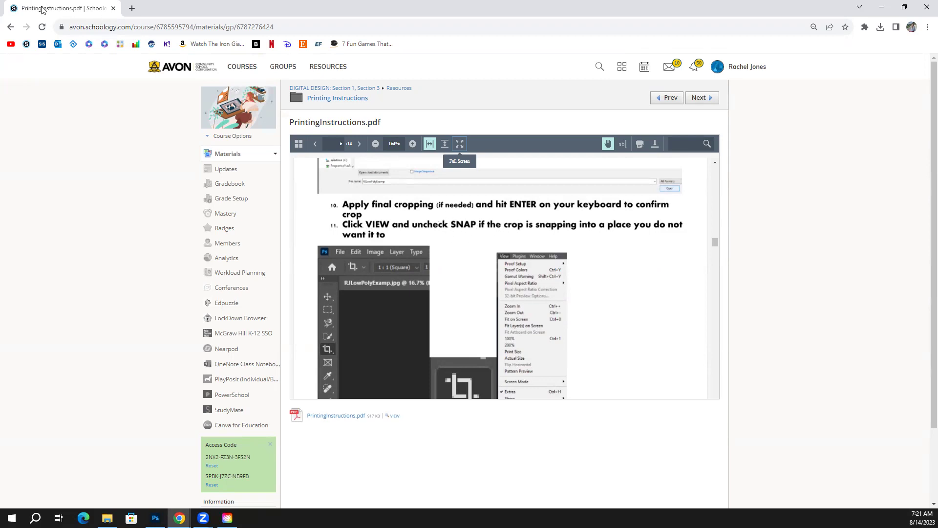
Back in Photoshop, unlock the Background layer and crop the cover's sides and top and bottom edges slightly, to about 2526 x 3204 px
key(alt+Tab)
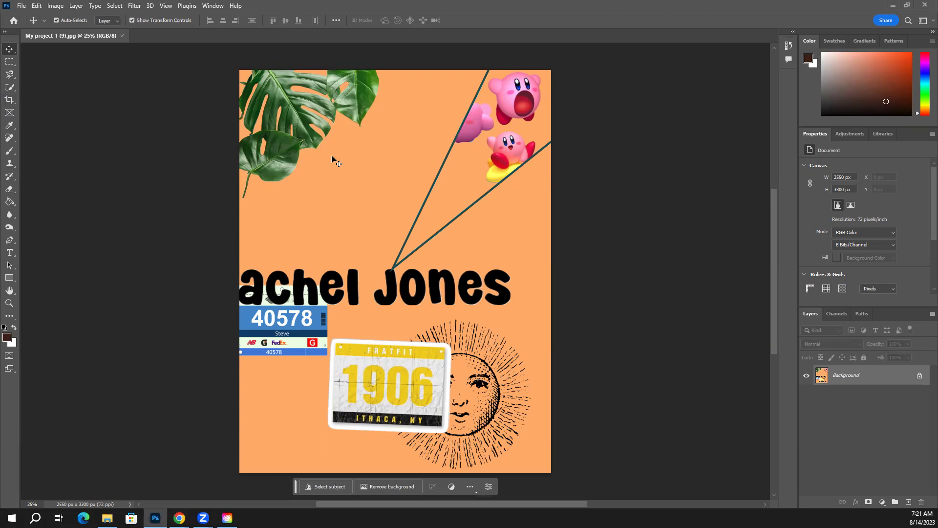
click(919, 373)
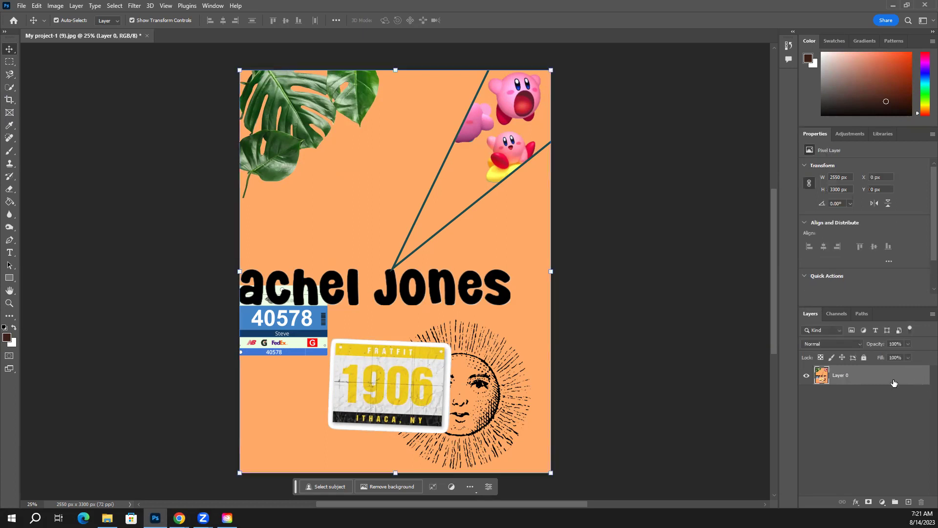
click(9, 99)
mouse_move(243, 270)
mouse_down()
mouse_move(288, 271)
mouse_move(241, 270)
mouse_up()
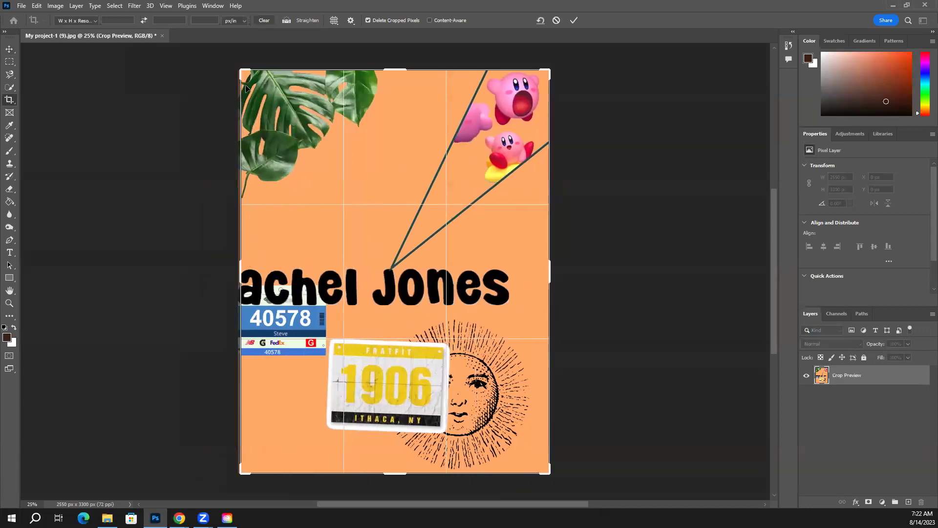
drag(408, 73, 408, 85)
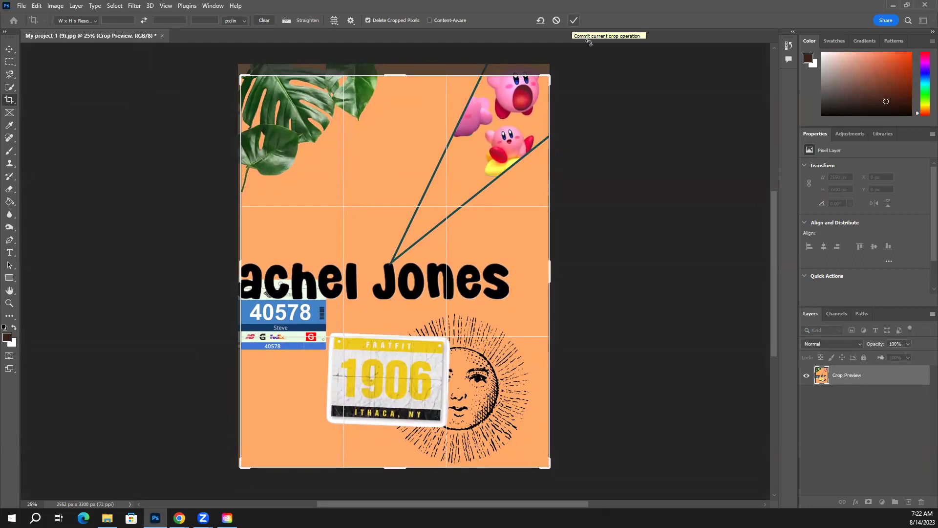
click(573, 20)
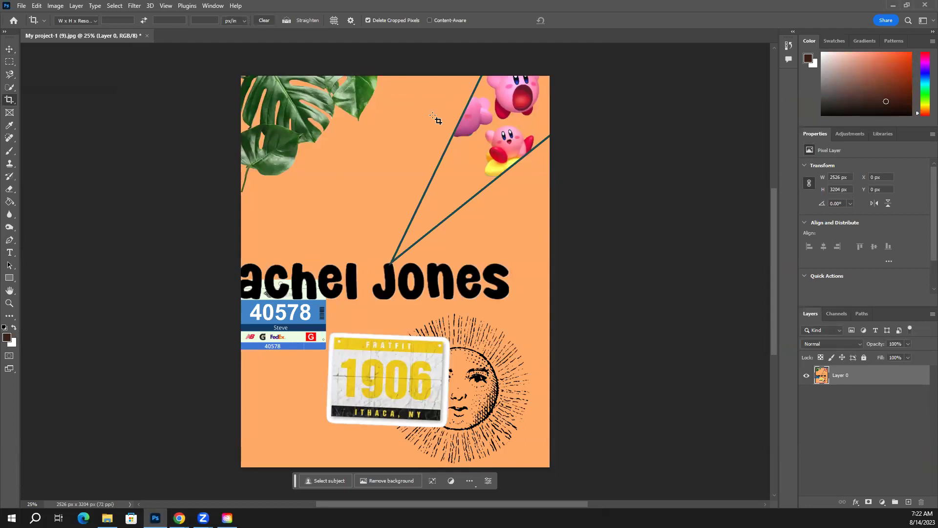
Examine the edges of the name lettering up close for pixelation, then fit the whole cover on screen
key(ctrl+plus)
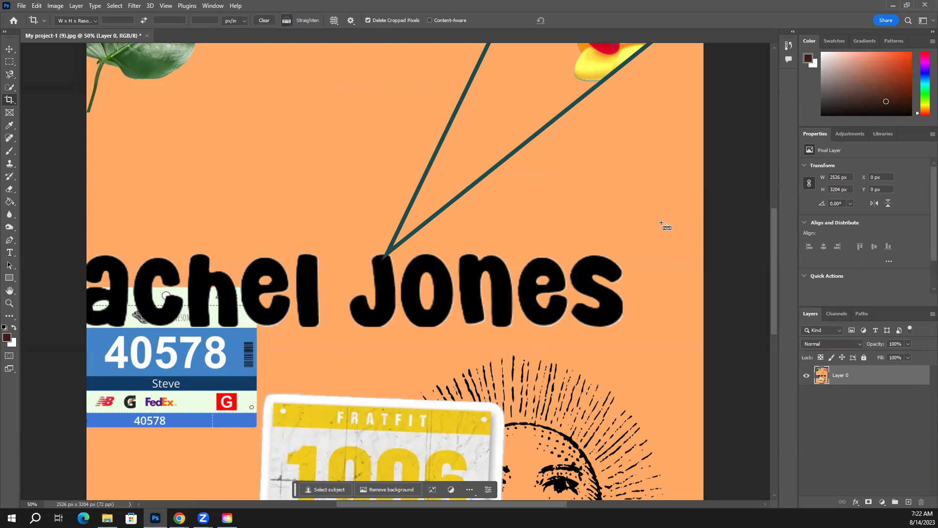
key(ctrl+plus)
key(ctrl+plus)
key(ctrl+plus)
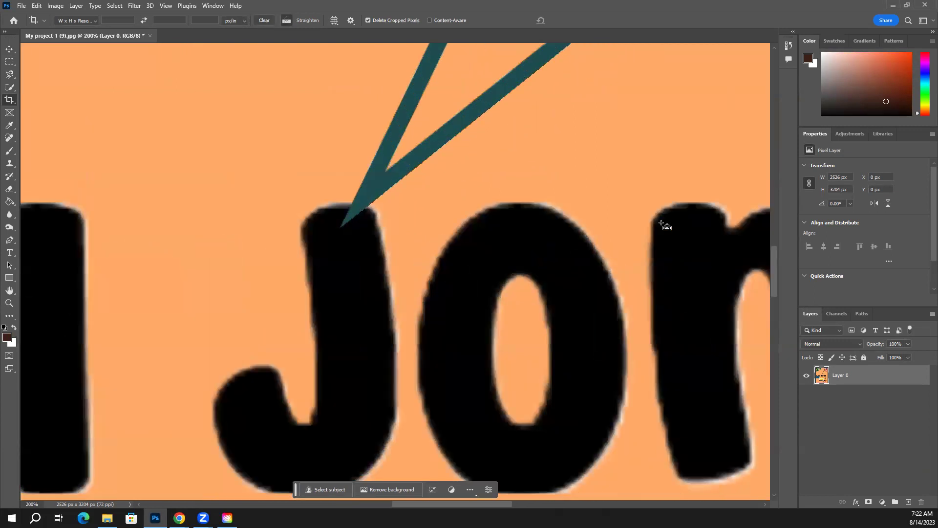
key(ctrl+plus)
key(ctrl+plus)
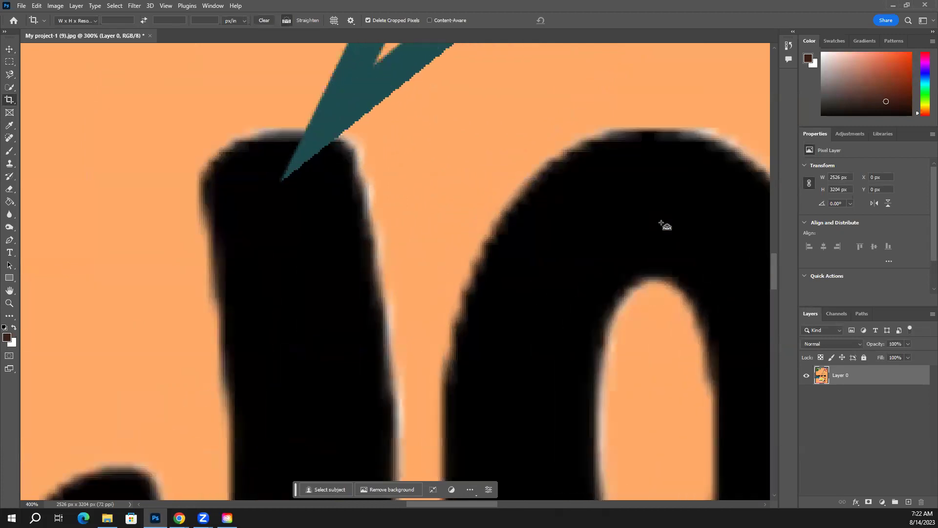
key(ctrl+minus)
key(ctrl+minus)
key(ctrl+minus)
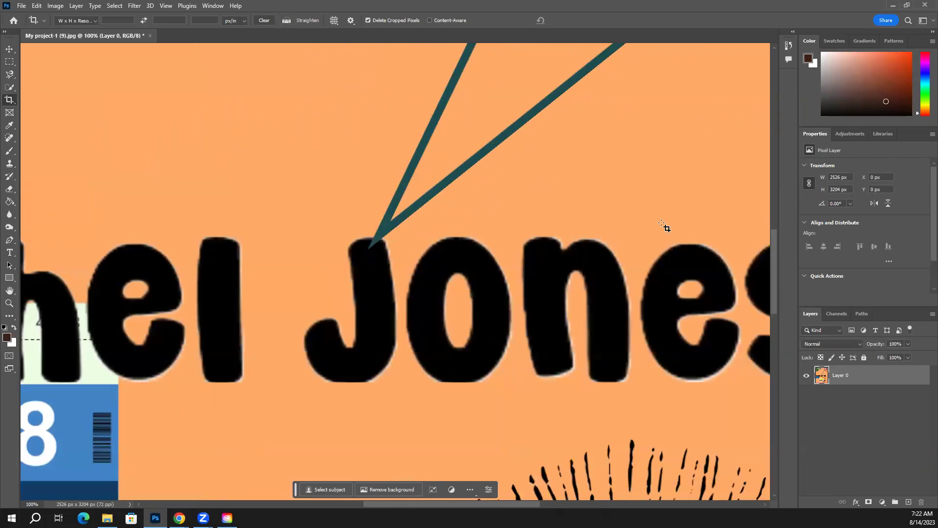
key(ctrl+0)
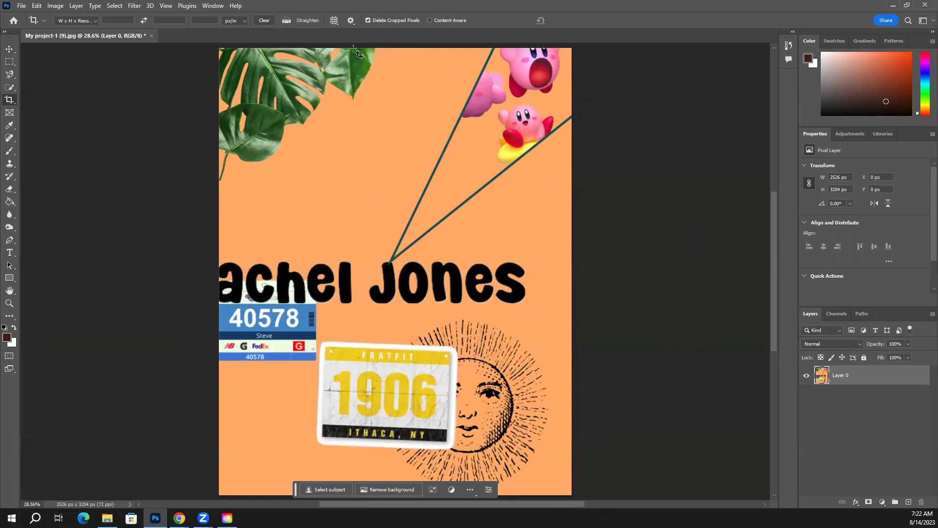
Turn Snap on, then turn it back off and check its setting
click(166, 5)
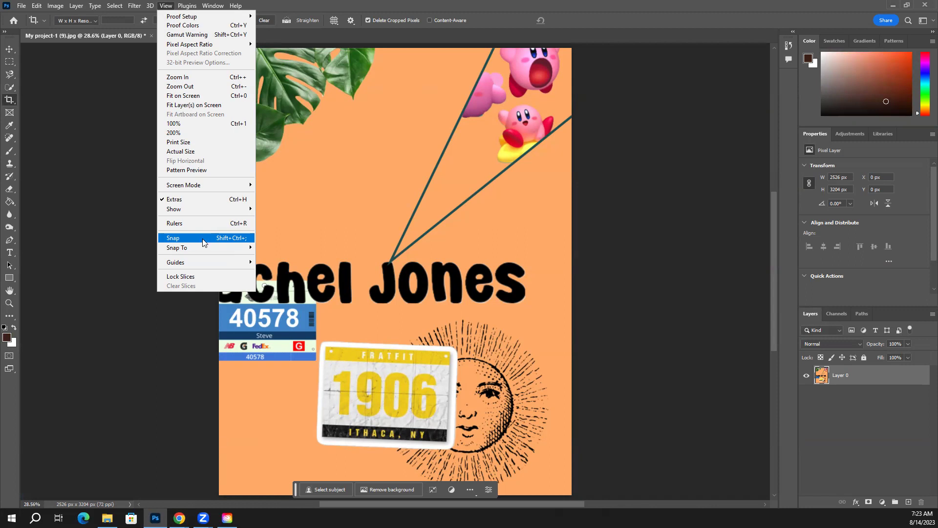
click(184, 239)
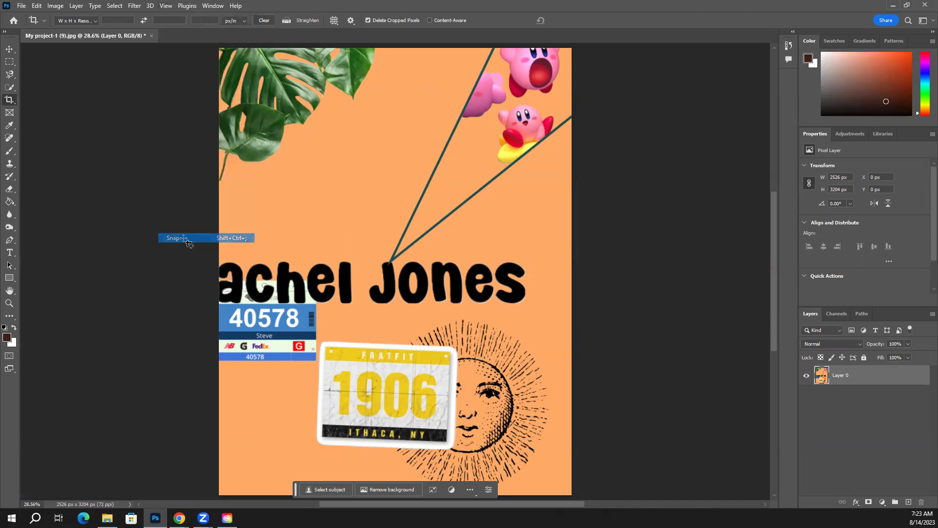
click(169, 5)
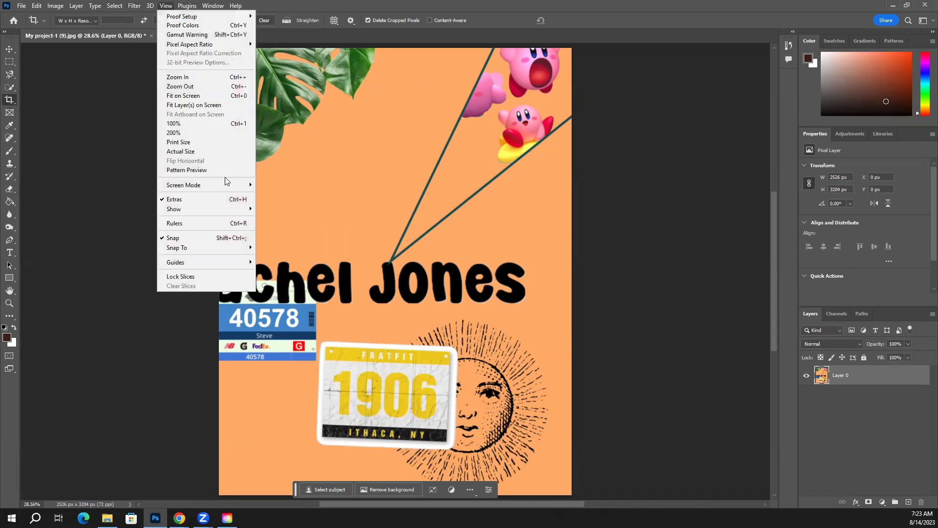
click(164, 239)
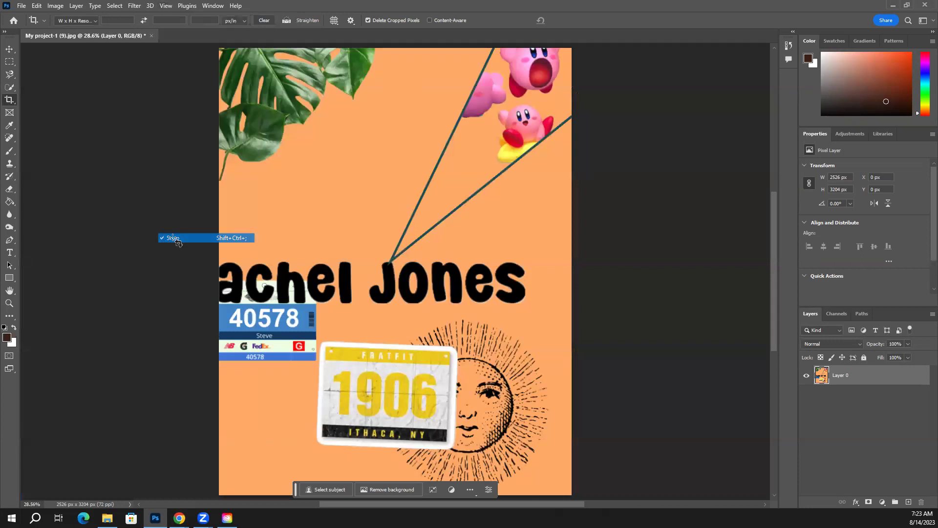
click(166, 6)
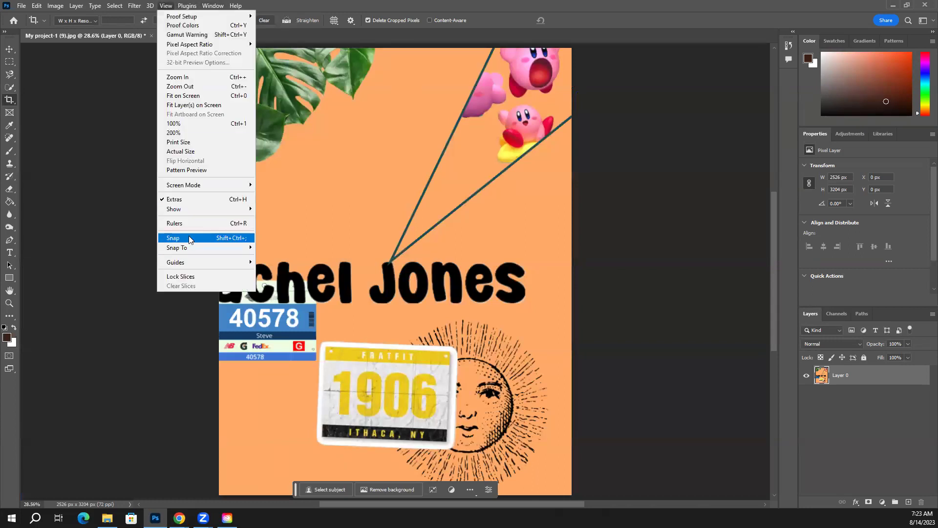
Switch to the Move tool and deselect the cover layer
click(12, 51)
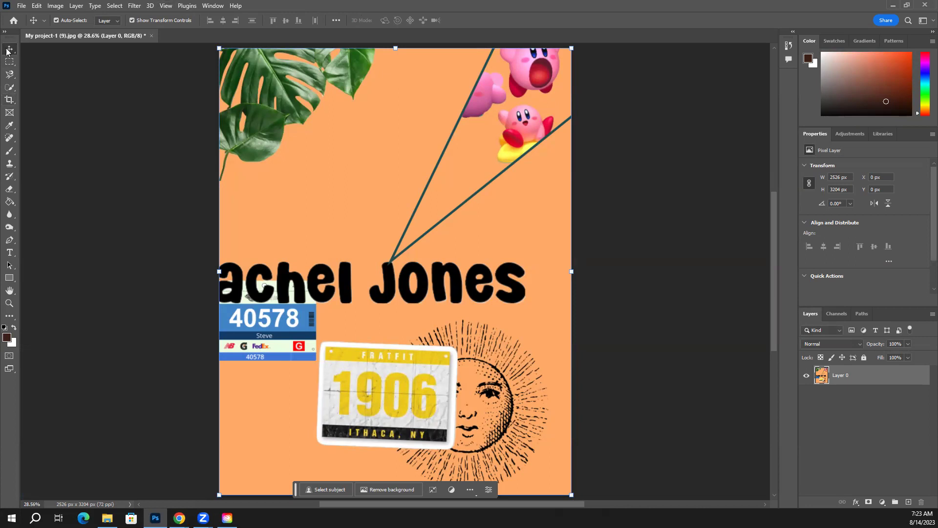
click(589, 117)
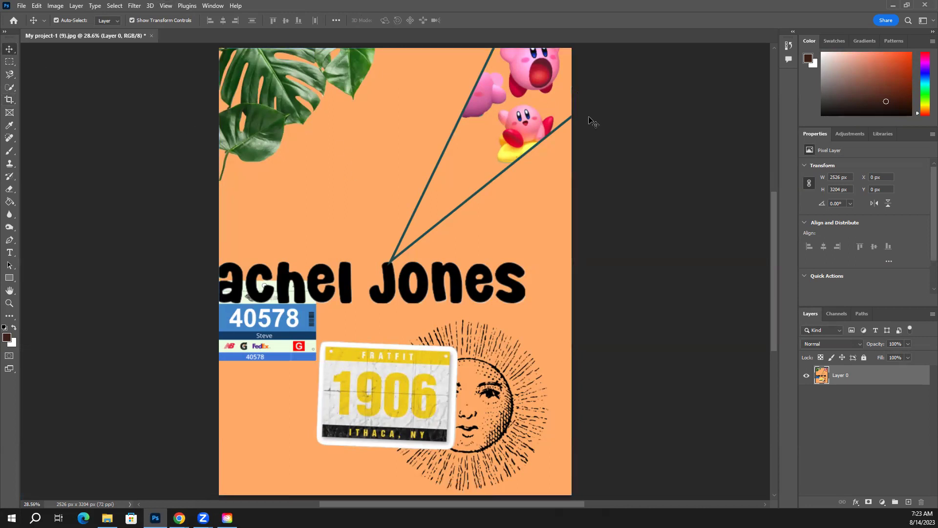
click(589, 117)
Return to PrintingInstructions.pdf in the browser, maximize it, and read steps 12 to 14 on changing RGB to CMYK
key(alt+Tab)
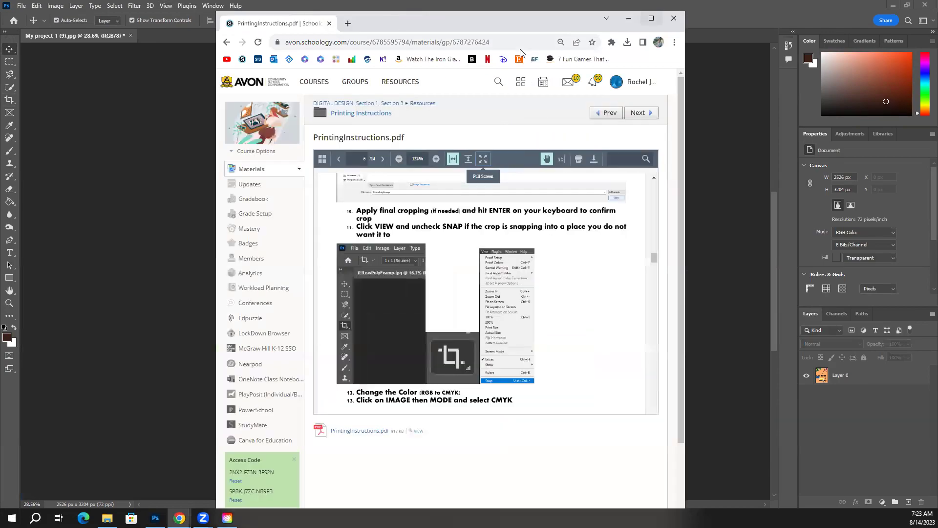
click(651, 18)
scroll(476, 206, down, 5)
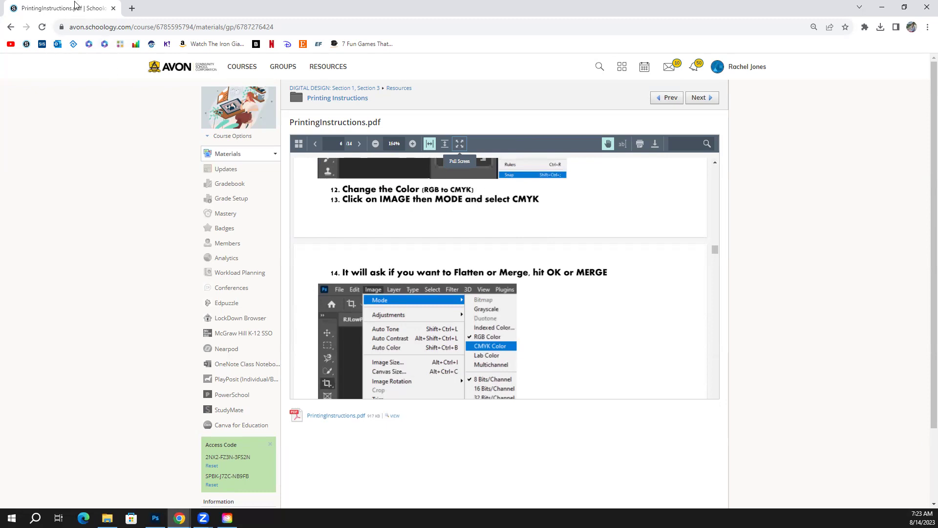
In Photoshop, convert the cover's color mode to CMYK Color, accepting the U.S. Web Coated (SWOP) v2 profile
key(alt+Tab)
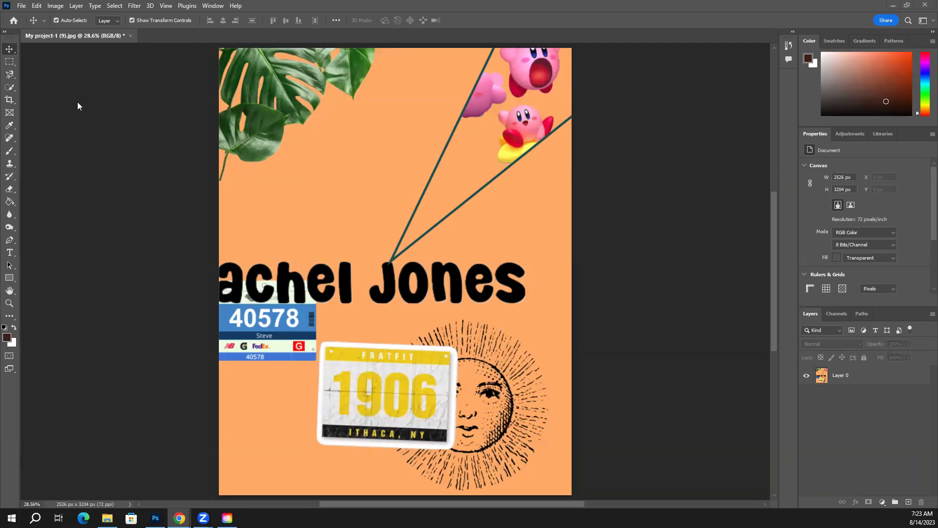
click(56, 7)
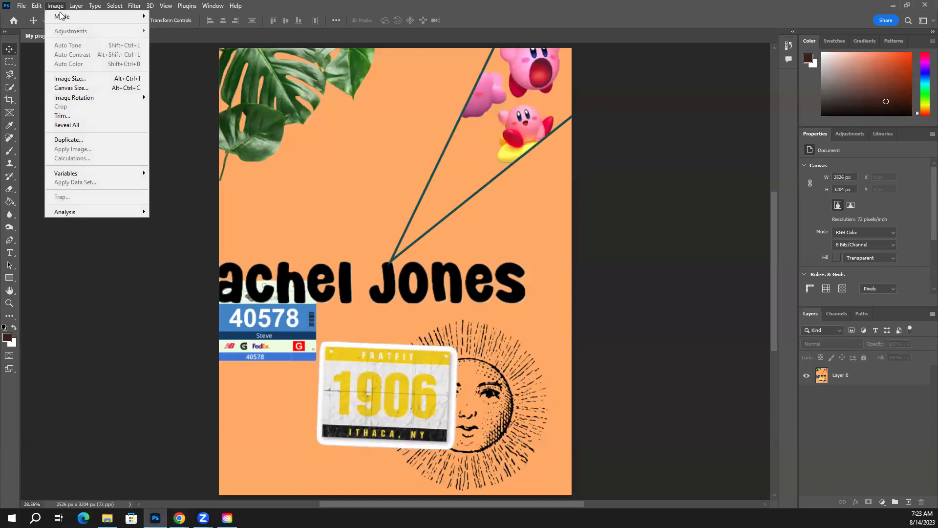
mouse_move(75, 17)
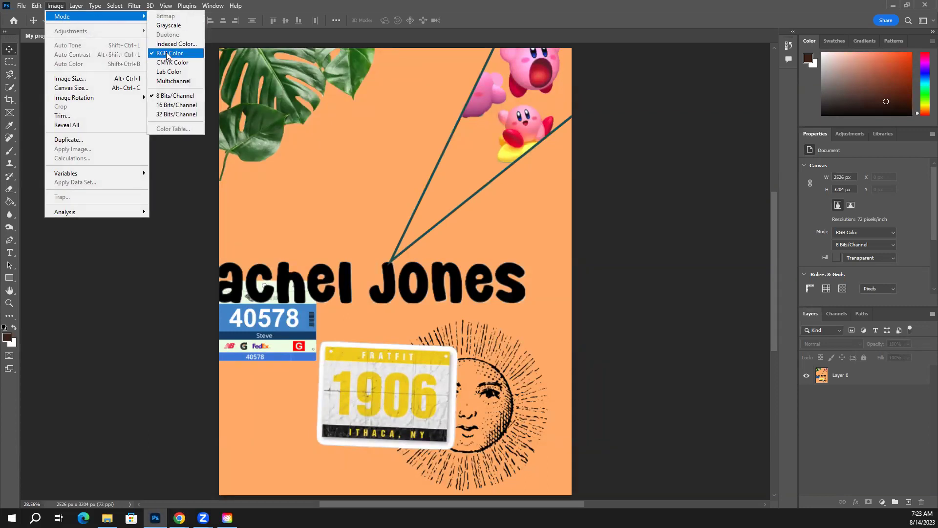
click(186, 62)
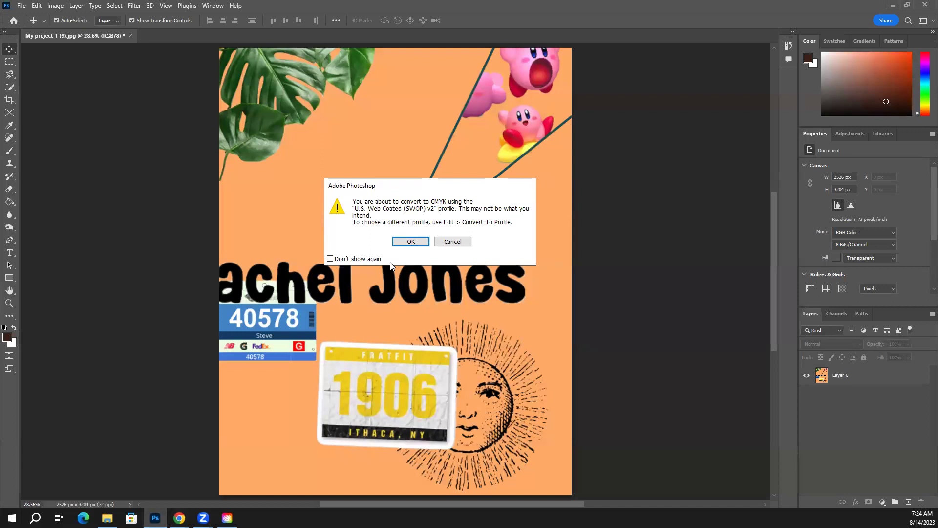
click(409, 243)
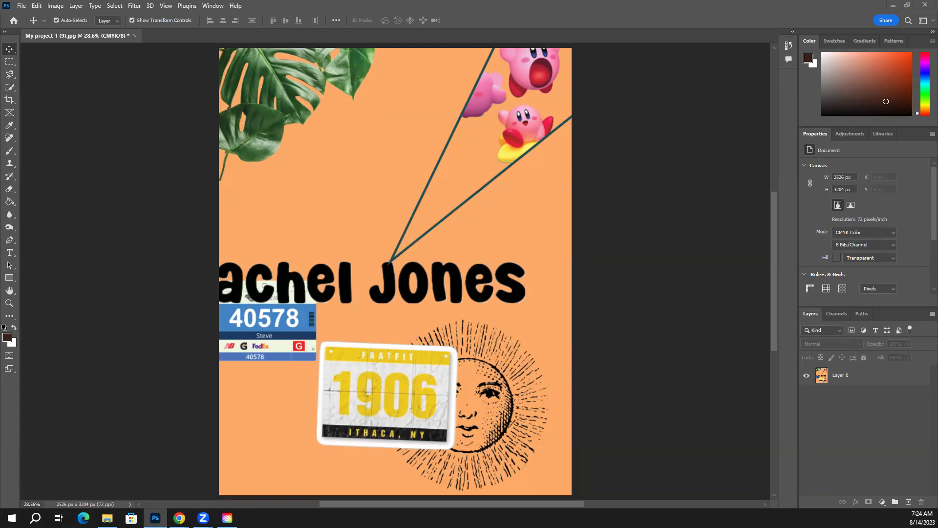
Bring the maximized browser back and read steps 15 and 16 of PrintingInstructions.pdf on resizing the image
click(179, 517)
click(604, 28)
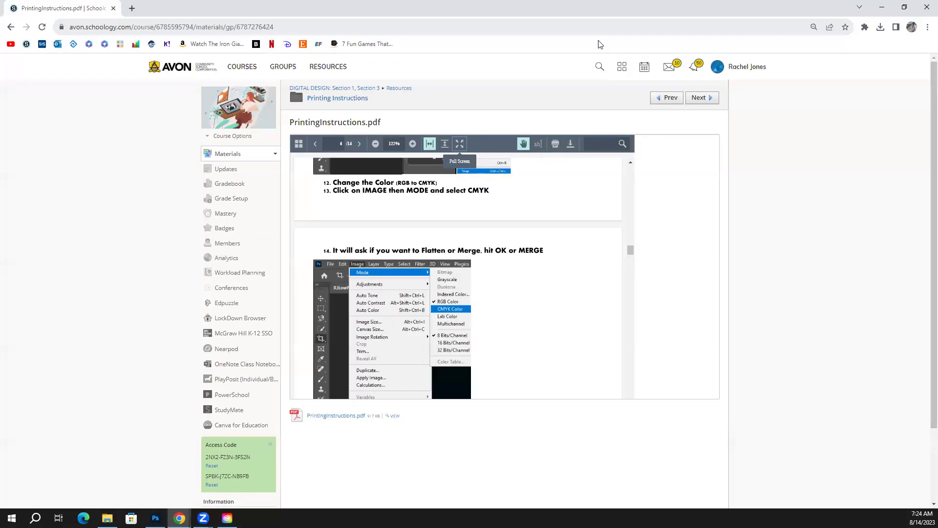
scroll(545, 258, down, 1)
scroll(548, 250, down, 5)
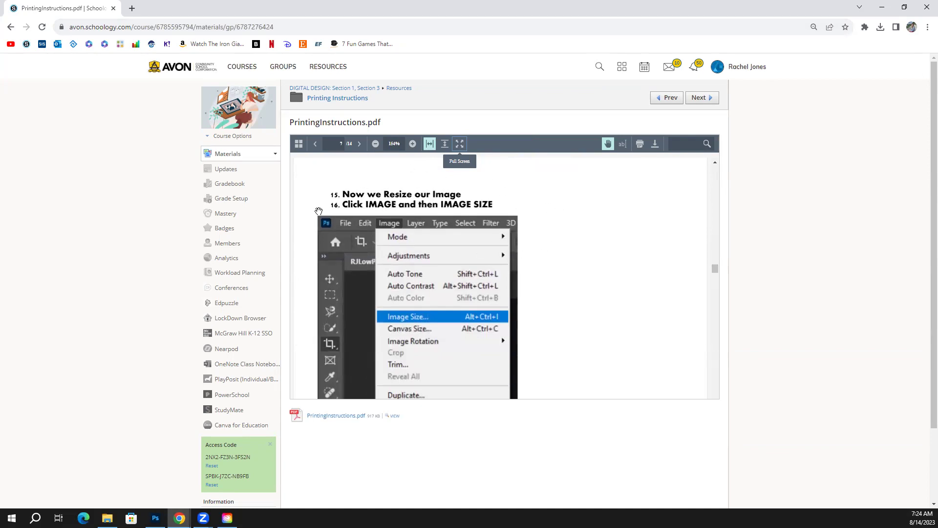
Return to Photoshop, open the cover's Image Size settings, and toggle the link between width and height off and back on
key(alt+Tab)
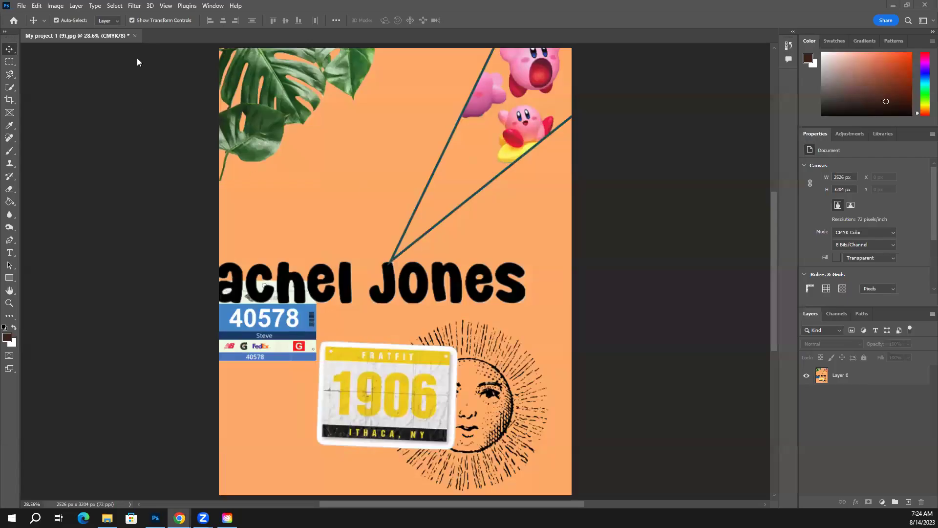
click(57, 6)
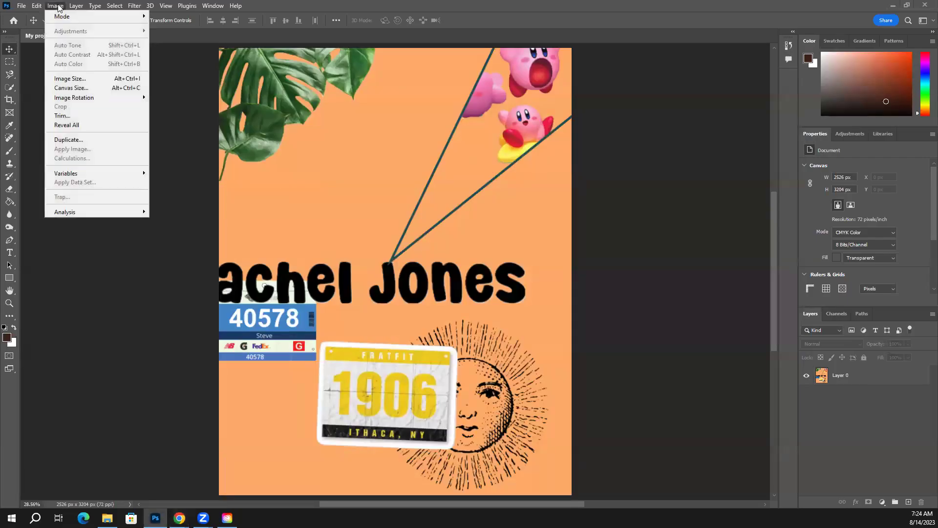
click(83, 79)
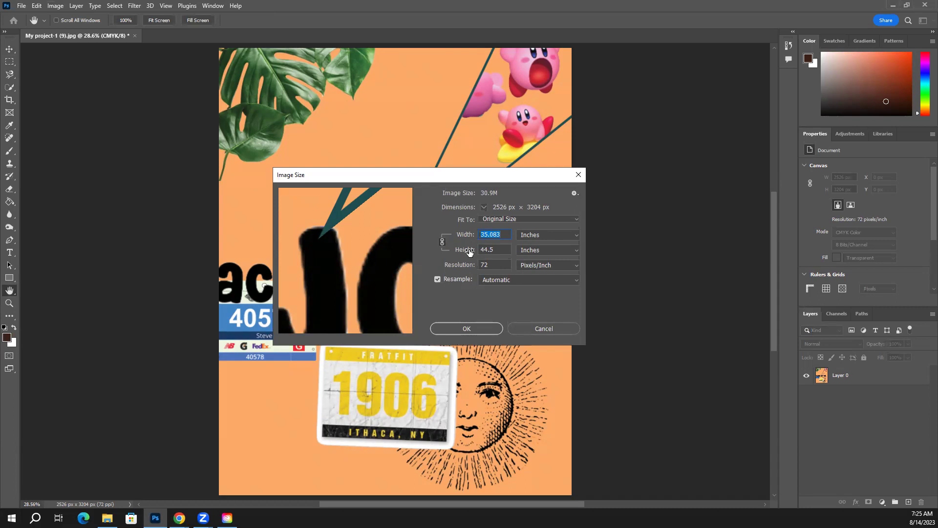
click(442, 242)
click(443, 241)
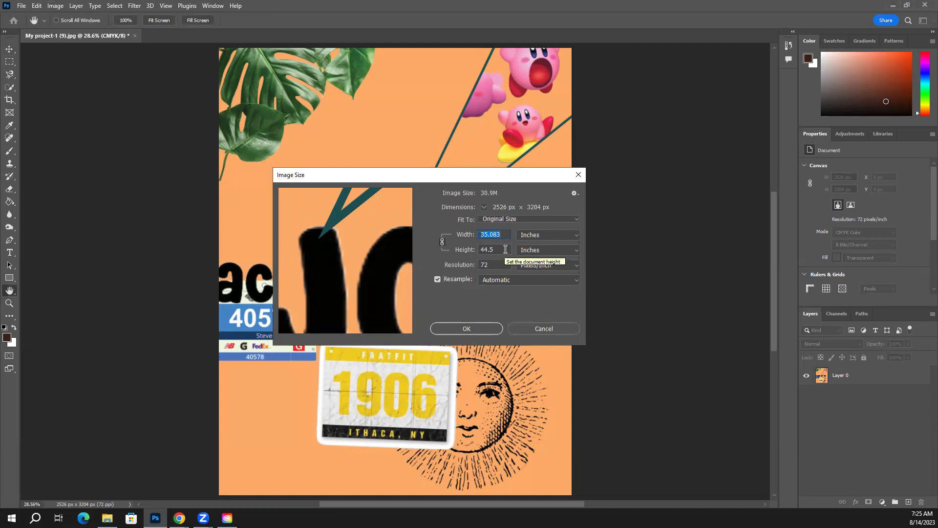
Set the cover's height to 11 inches with width and height linked
click(500, 252)
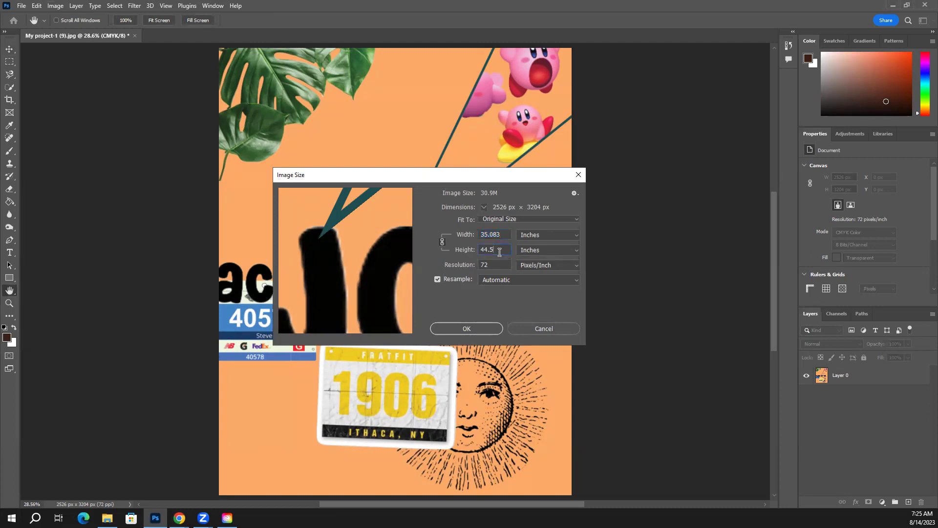
key(BackSpace)
key(BackSpace)
key(BackSpace)
key(BackSpace)
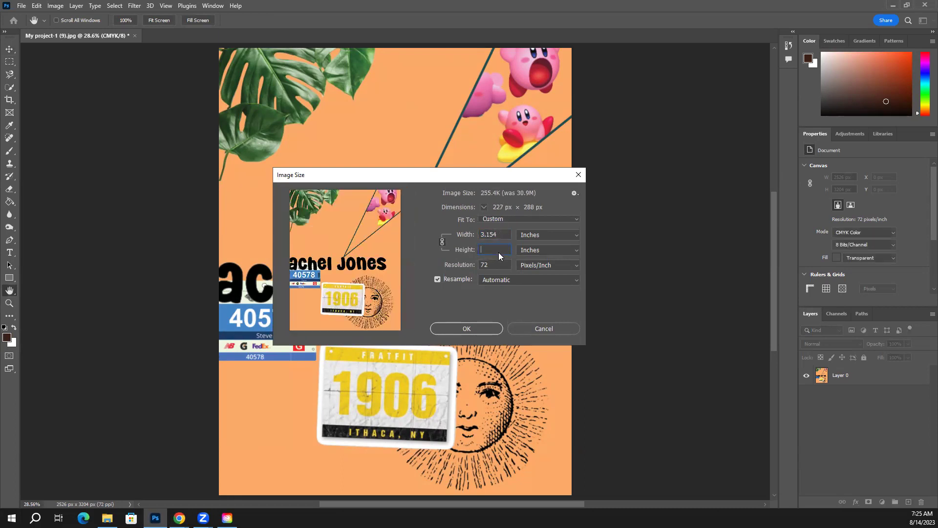
text(11)
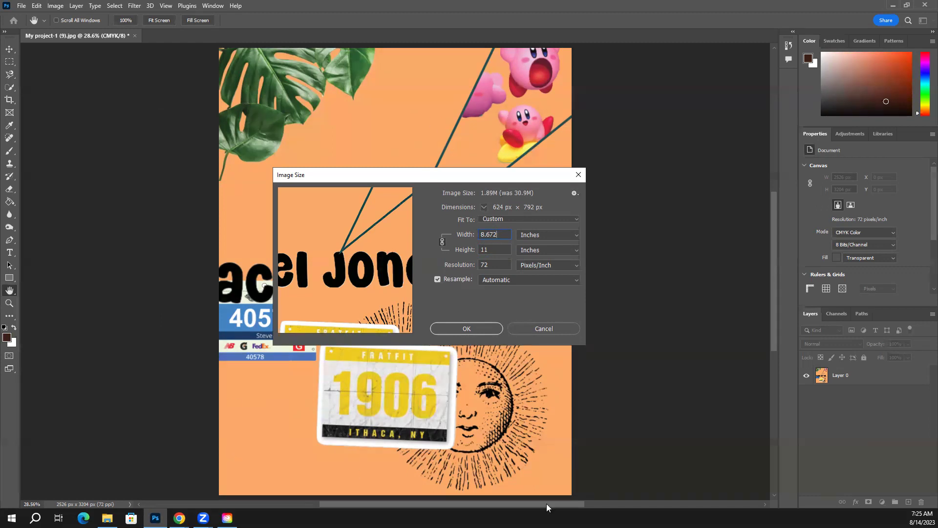
Change the linked width of the cover to 8.5 inches
click(488, 237)
key(Delete)
key(Delete)
key(Delete)
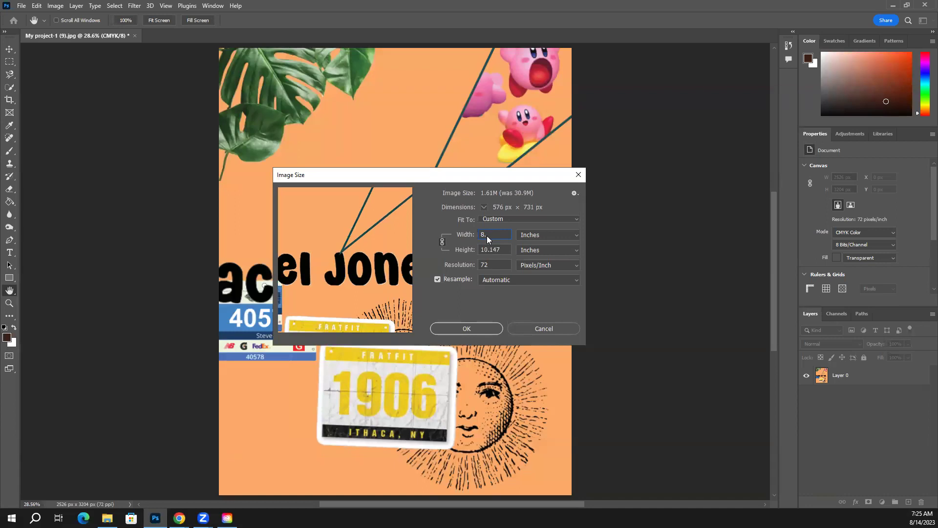
text(5)
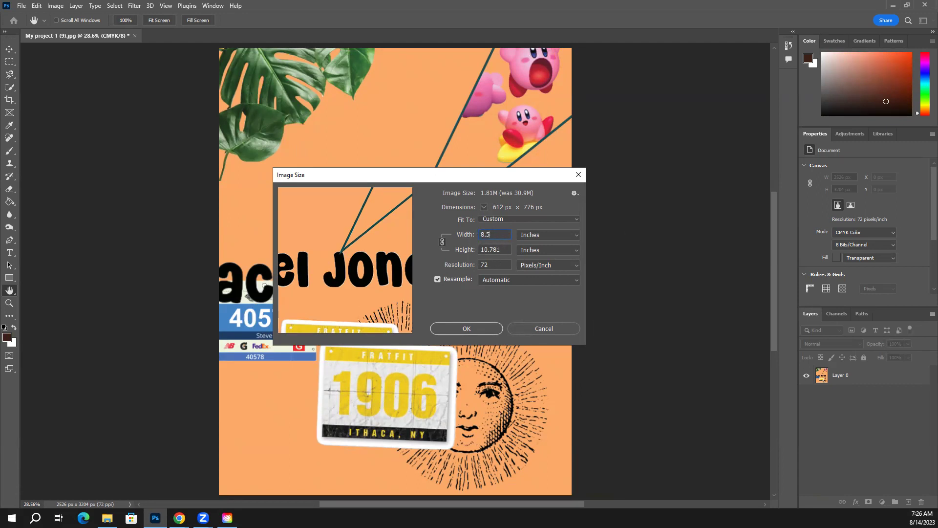
Bring the browser back maximized and read steps 17 to 20 of PrintingInstructions.pdf and the paper and print size table
key(alt+Tab)
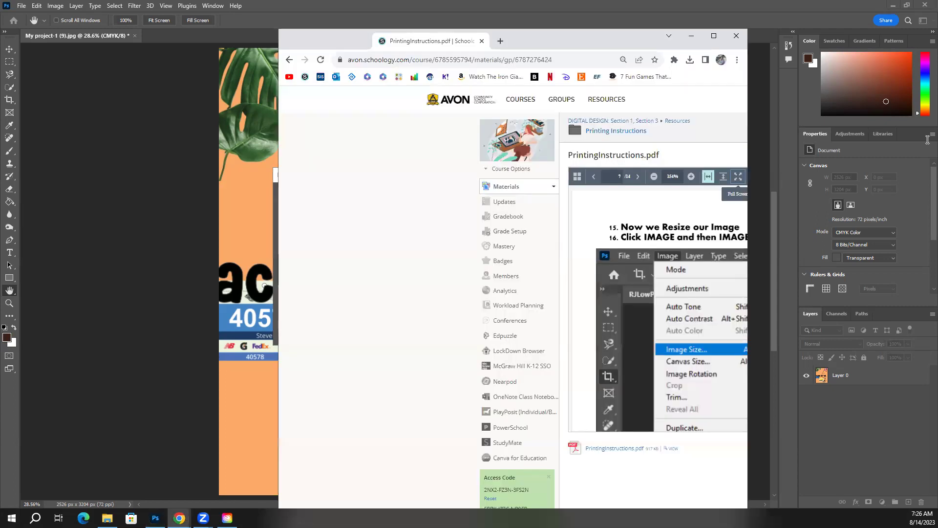
key(super+Up)
scroll(544, 271, down, 6)
scroll(544, 270, up, 2)
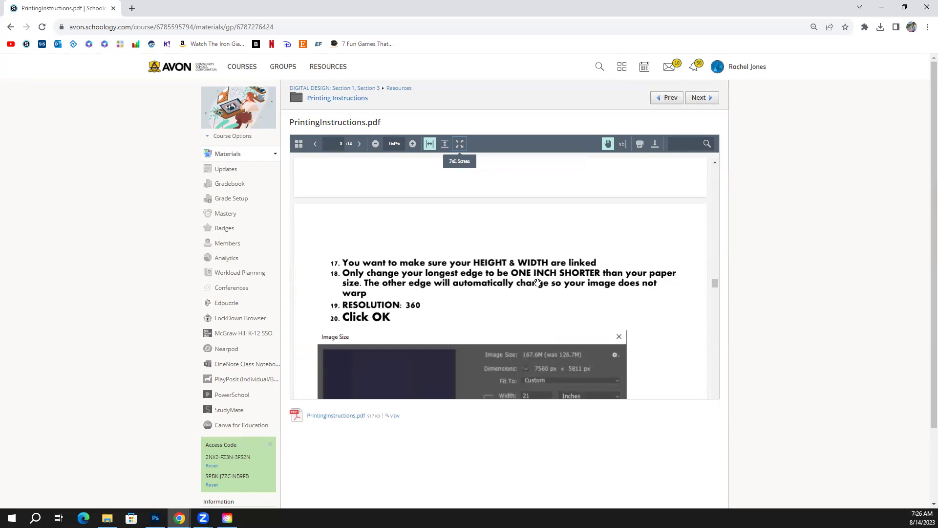
scroll(547, 281, down, 9)
scroll(489, 276, up, 2)
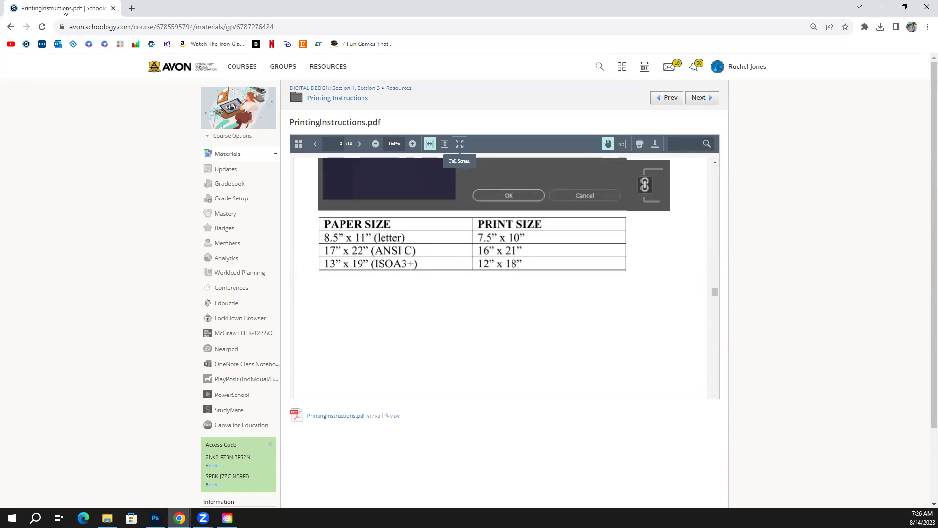
In Photoshop, try a width of 7.5 inches for the cover and set it back to 8.5 inches
key(alt+Tab)
double_click(492, 235)
key(BackSpace)
text(5)
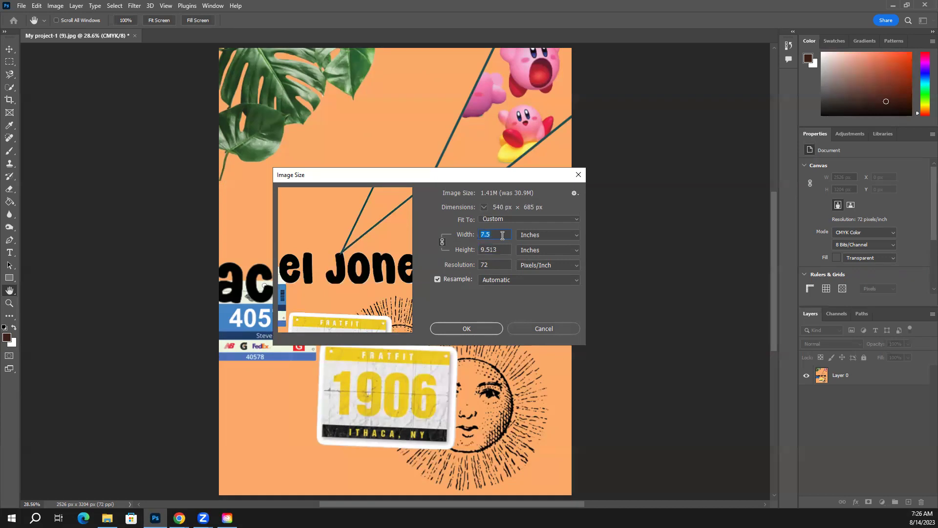
text(7)
key(BackSpace)
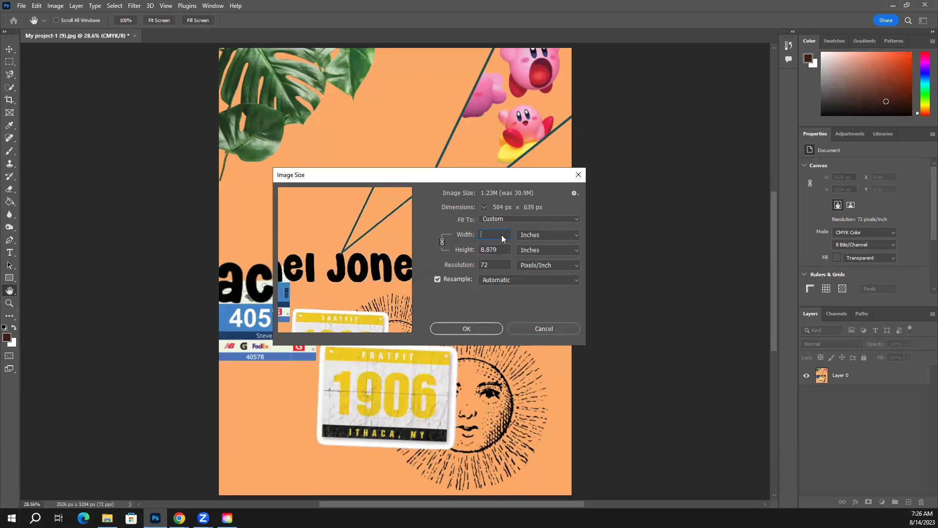
text(8.5)
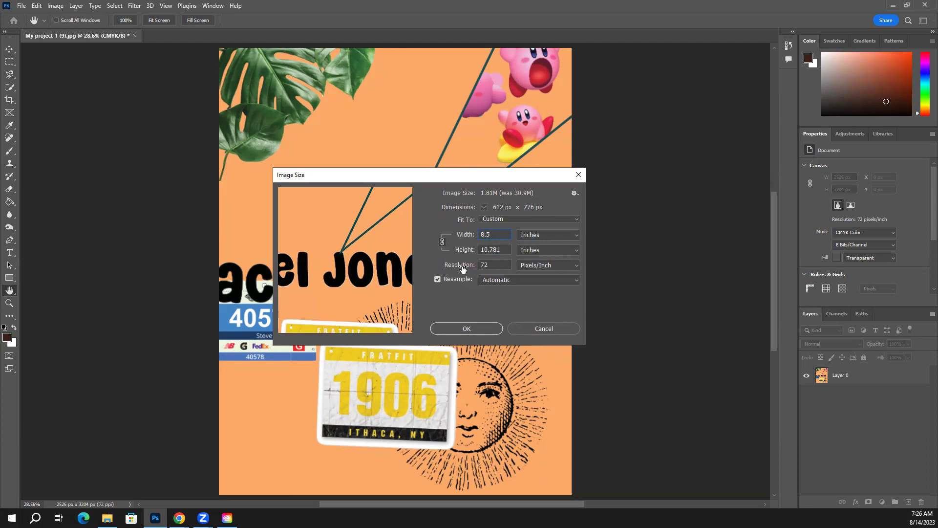
Set the resolution to 360 pixels/inch and toggle the link between width and height off and back on
click(501, 261)
key(BackSpace)
key(BackSpace)
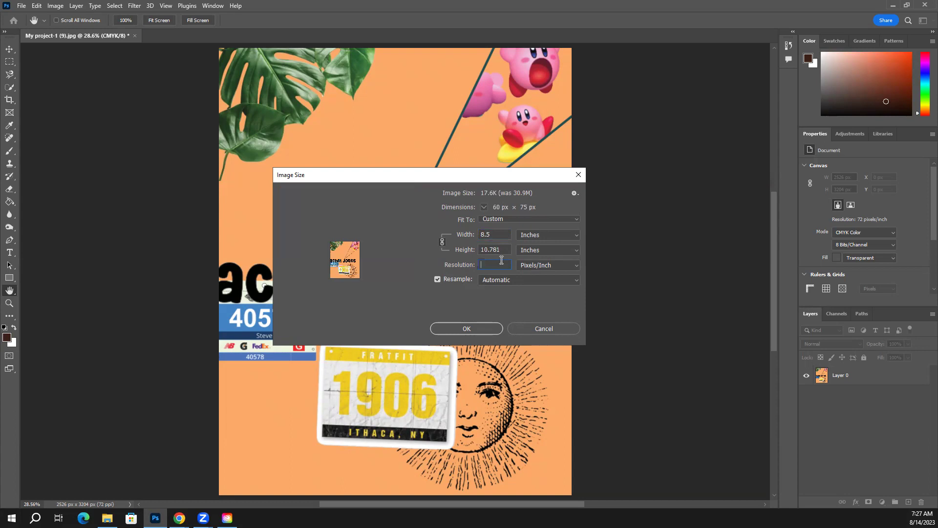
text(360)
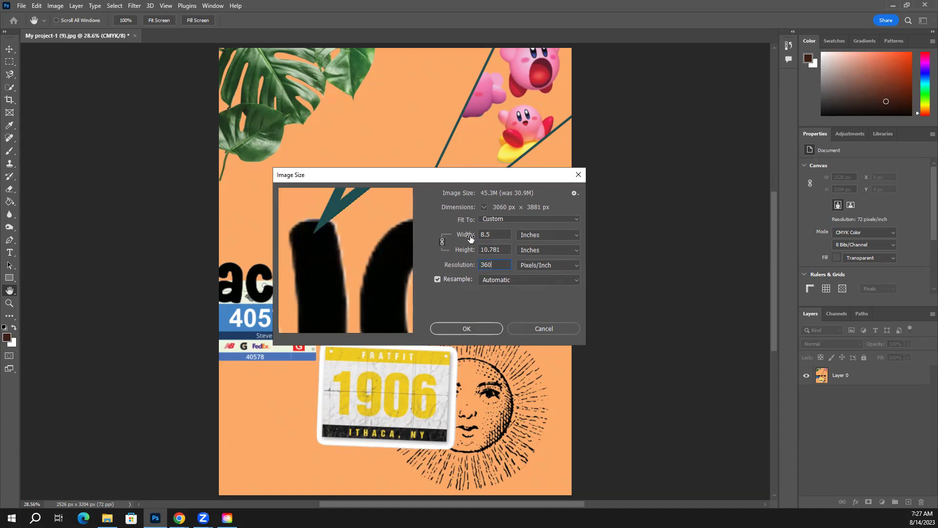
click(441, 242)
click(444, 242)
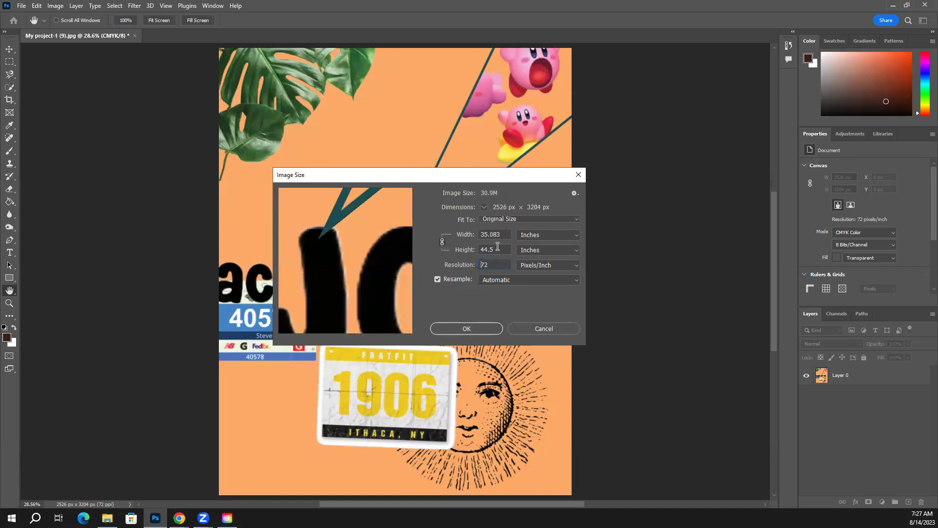
Replace the cover's width with 8.5 inches, keeping width and height linked
key(BackSpace)
key(BackSpace)
key(BackSpace)
key(BackSpace)
key(BackSpace)
key(BackSpace)
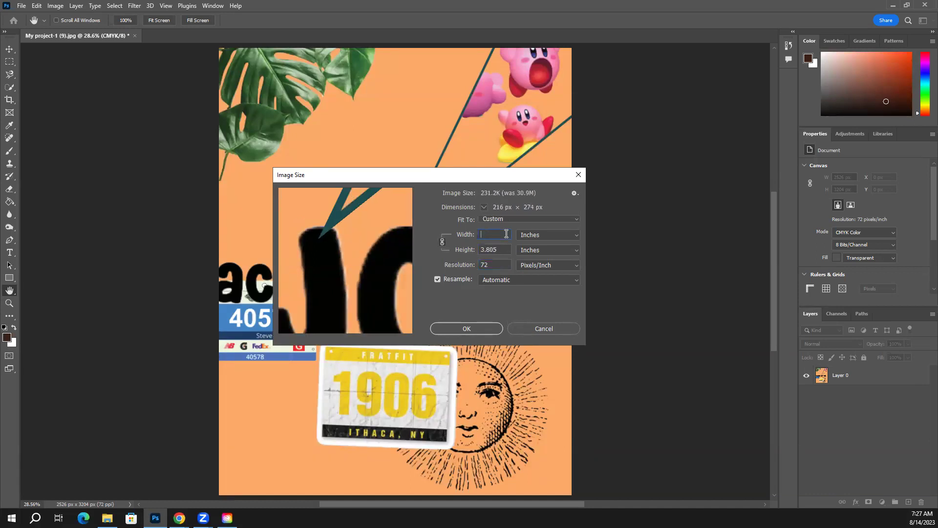
text(8.5)
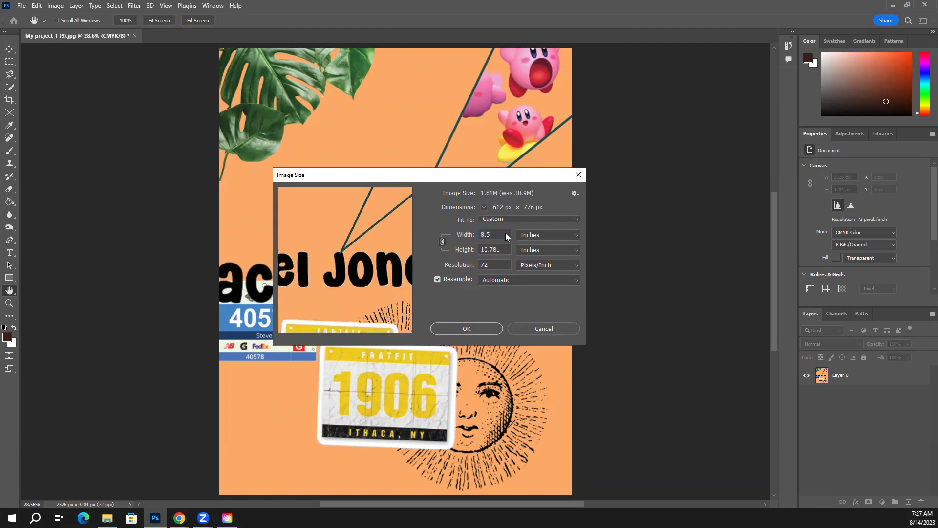
Set the resolution to 360 pixels/inch and apply the new image size to the cover
click(508, 264)
key(BackSpace)
key(BackSpace)
text(360)
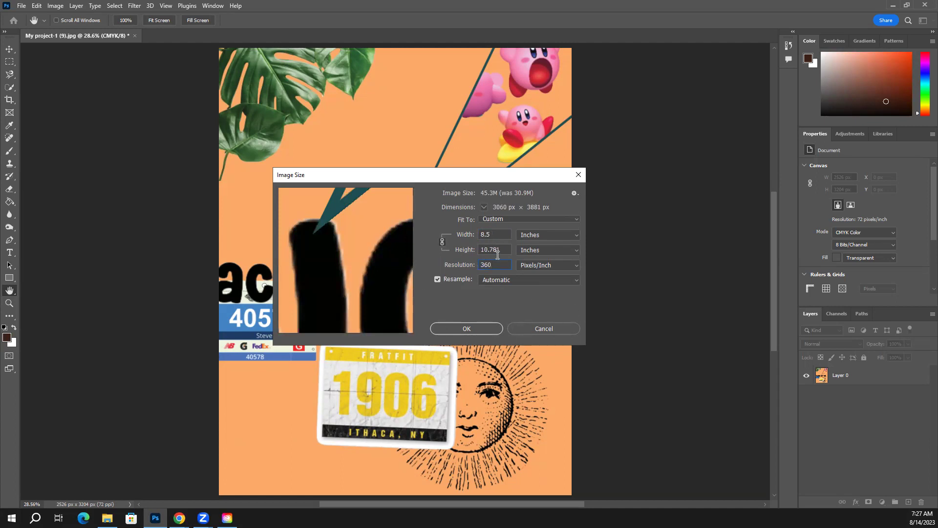
click(482, 326)
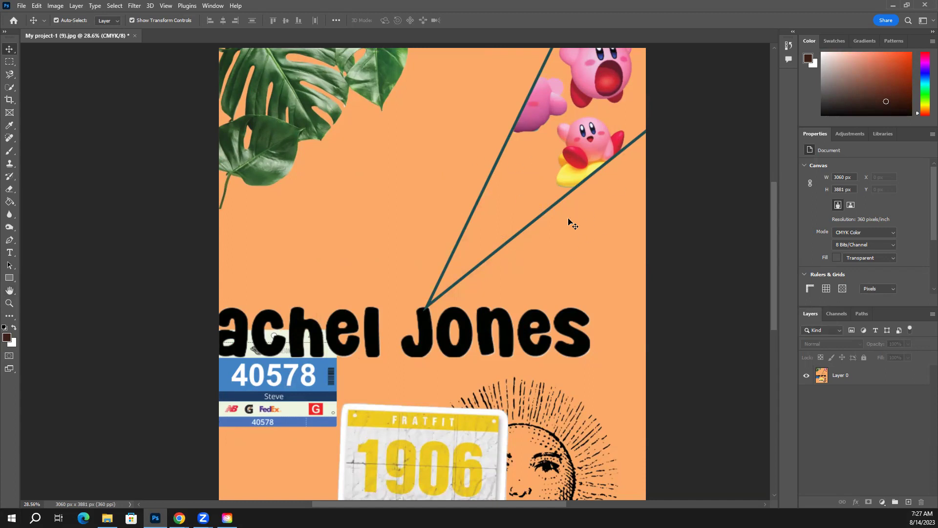
Maximize the browser, recheck the print size table in PrintingInstructions.pdf, and read steps 21 and 22 on setting up to print
key(alt+Tab)
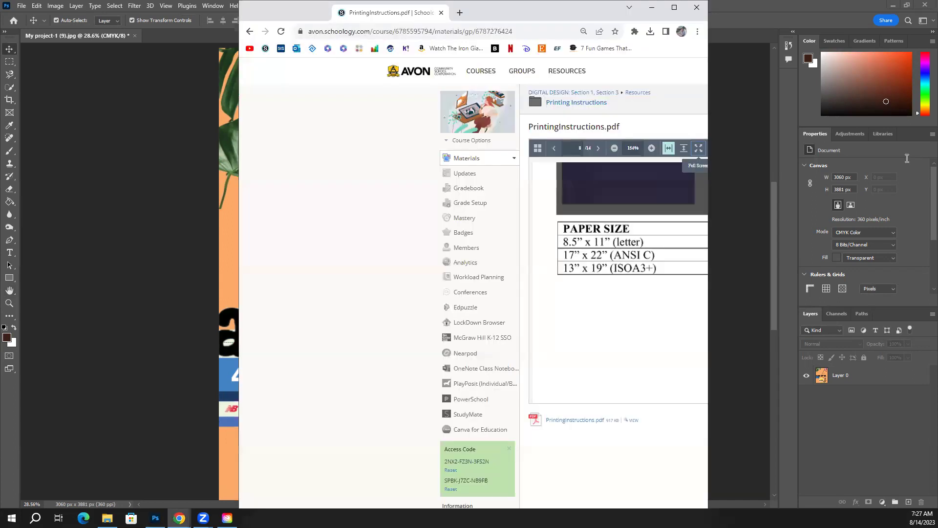
click(674, 7)
scroll(602, 192, down, 5)
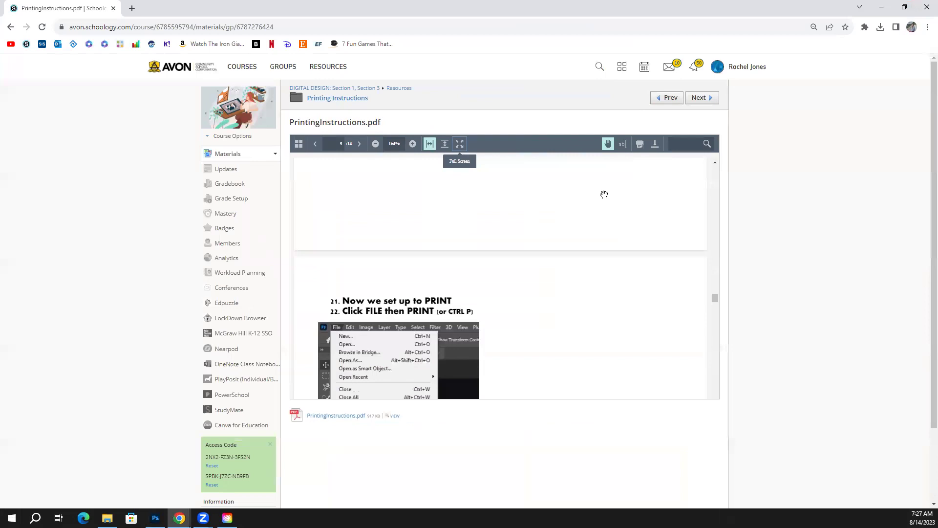
scroll(604, 194, down, 3)
scroll(594, 215, up, 1)
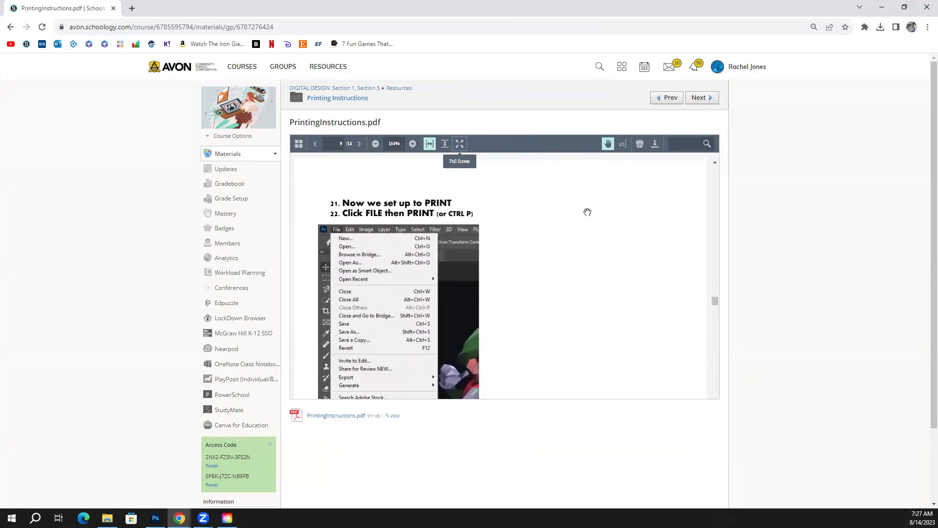
scroll(587, 215, up, 6)
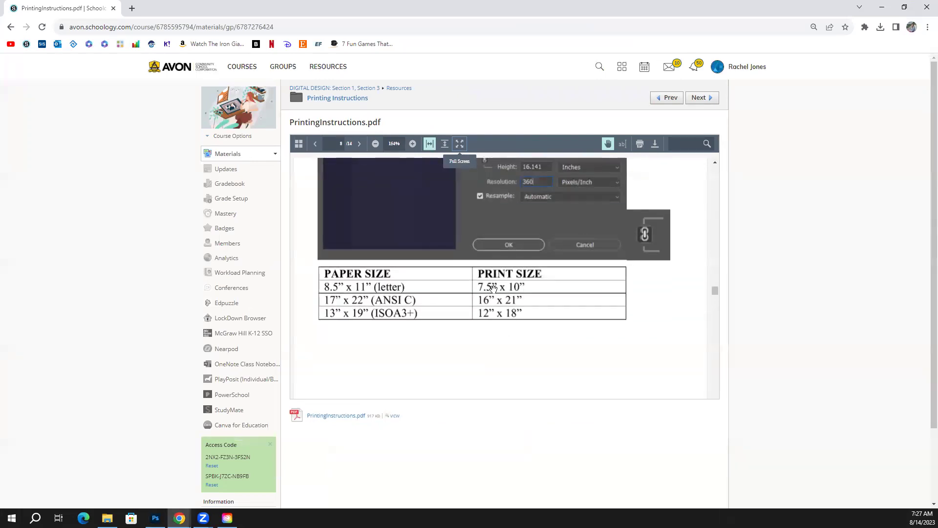
scroll(465, 262, down, 5)
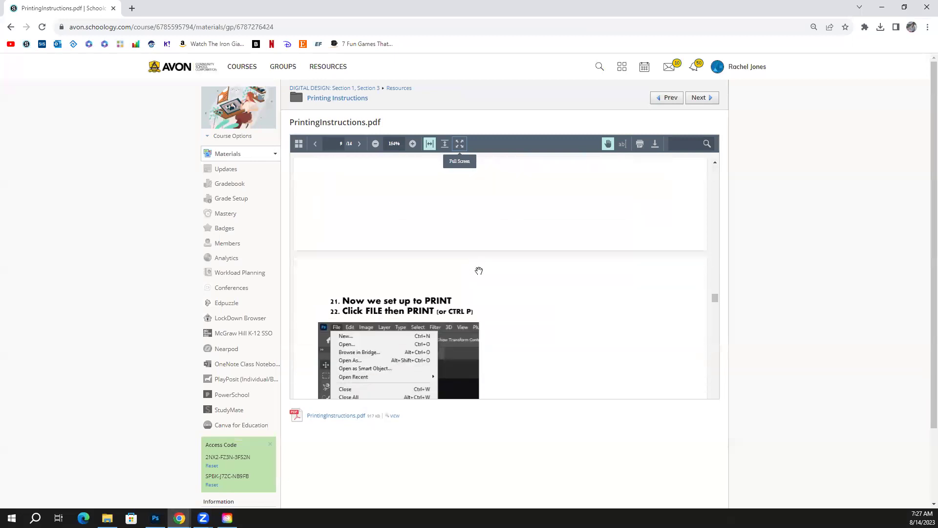
scroll(479, 271, down, 2)
scroll(494, 274, down, 1)
scroll(491, 264, up, 1)
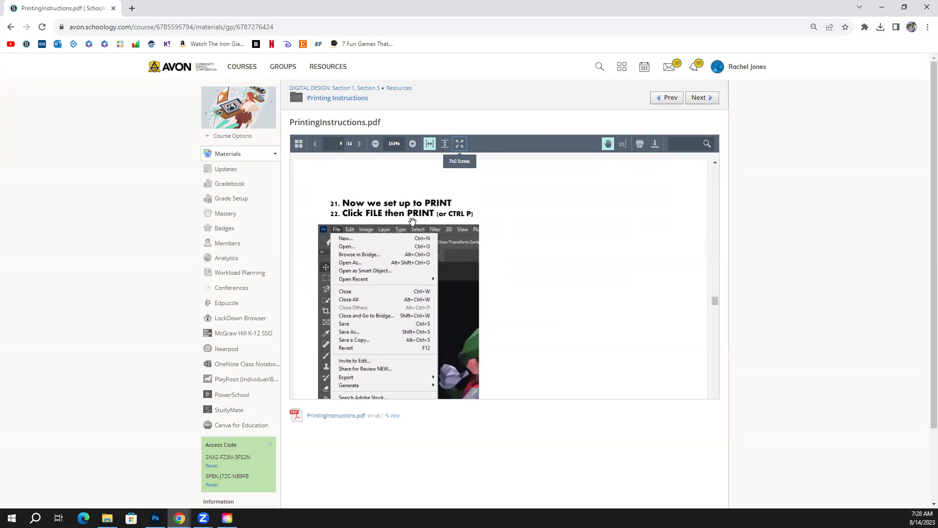
scroll(412, 221, down, 4)
scroll(440, 254, up, 6)
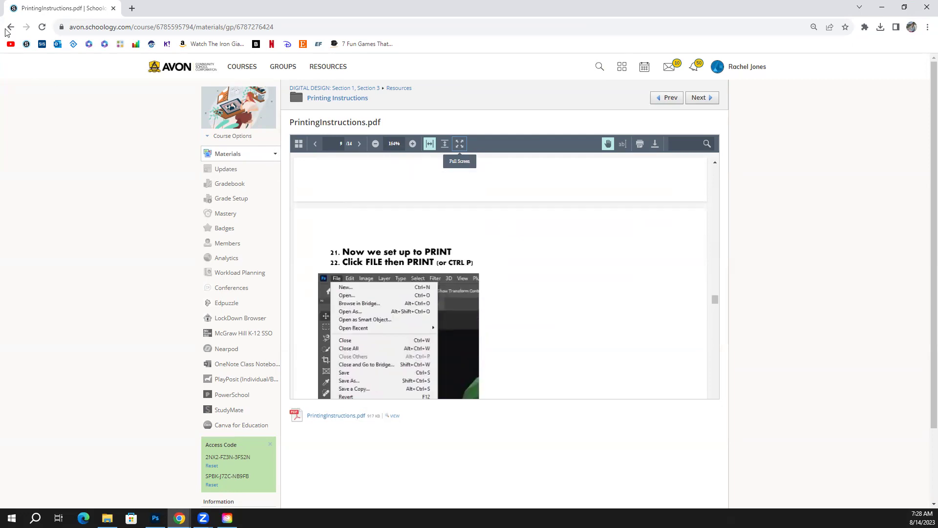
Return to Photoshop and open the print settings for the cover
key(alt+Tab)
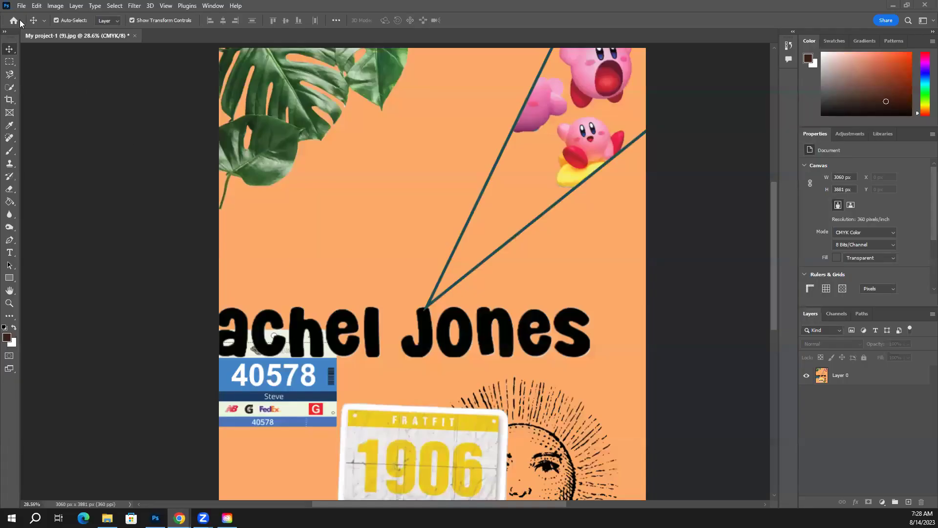
click(22, 6)
key(Escape)
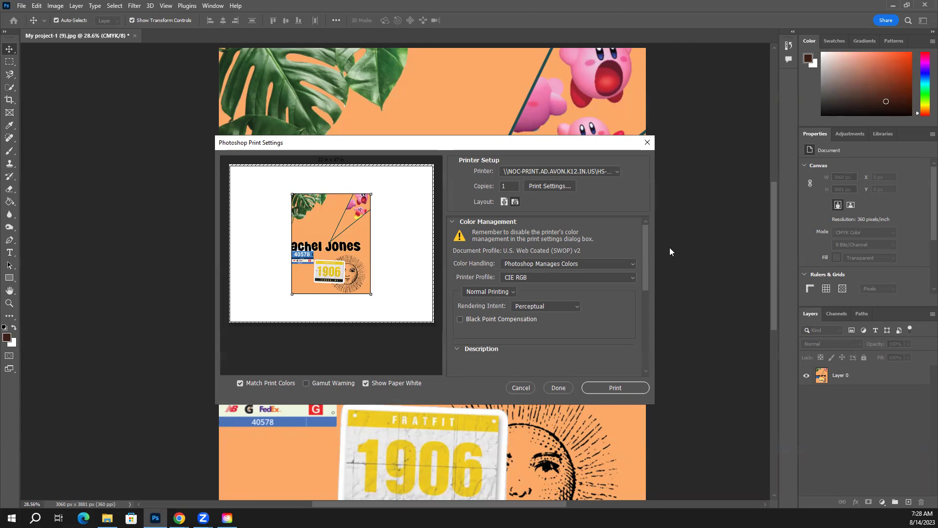
Bring the browser back, maximize it, and read step 23 of PrintingInstructions.pdf on selecting the photo printer
click(179, 518)
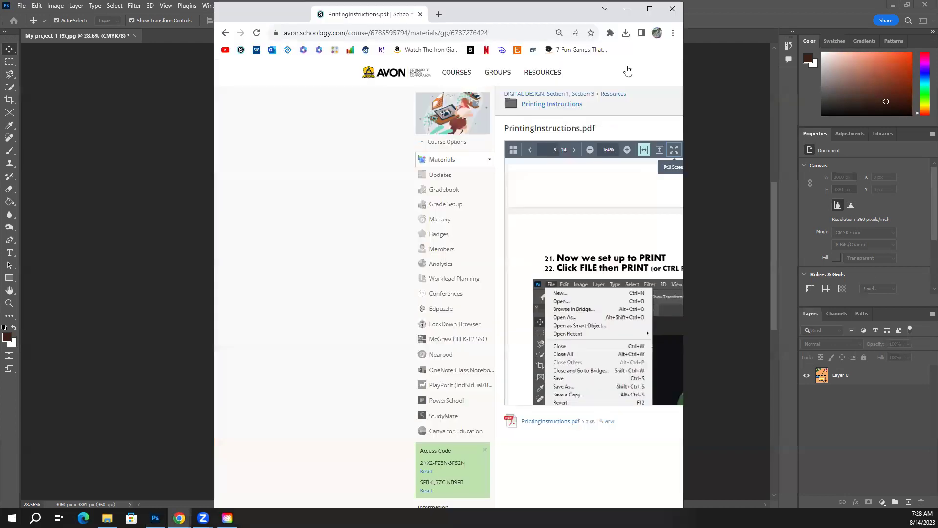
scroll(509, 266, down, 2)
click(650, 8)
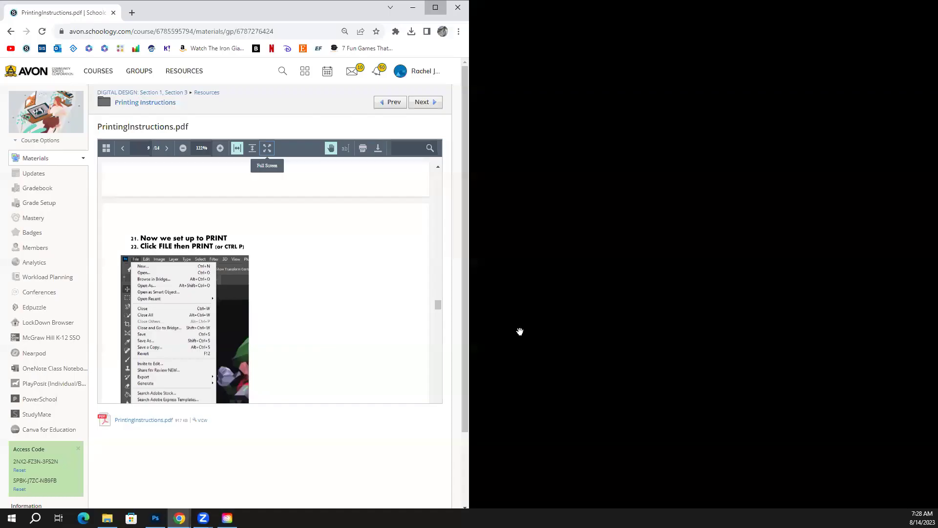
scroll(504, 320, down, 8)
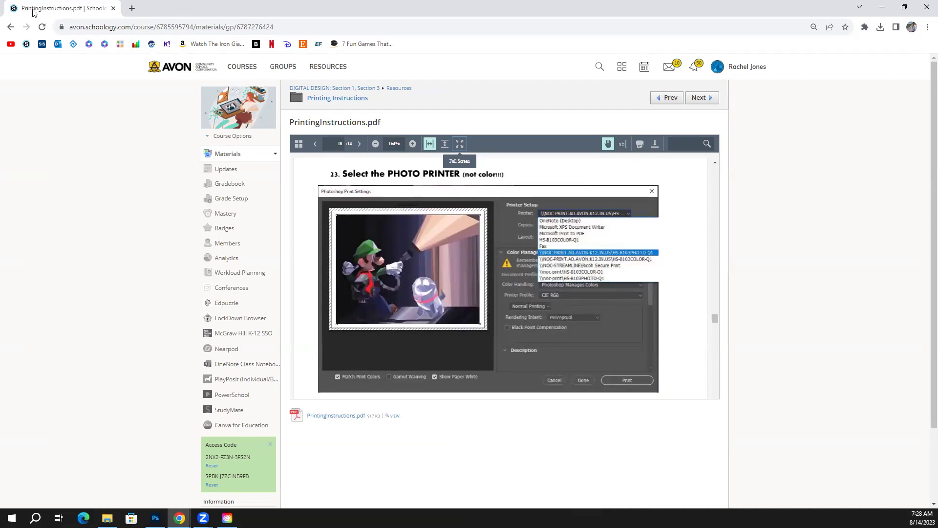
drag(34, 13, 224, 92)
click(619, 86)
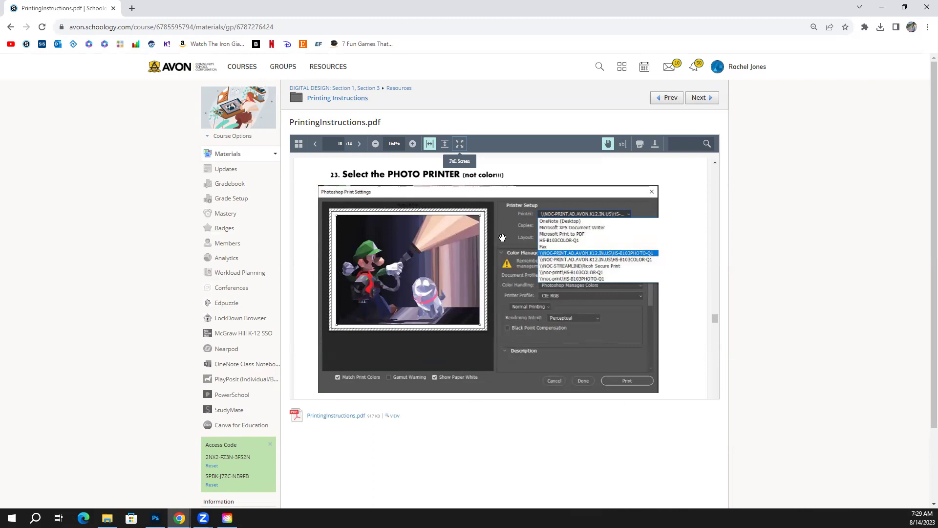
Reread step 23 of PrintingInstructions.pdf on the photo printer and continue through steps 26 and 27 on media type and print target
scroll(445, 254, down, 1)
scroll(442, 266, up, 3)
scroll(437, 258, down, 1)
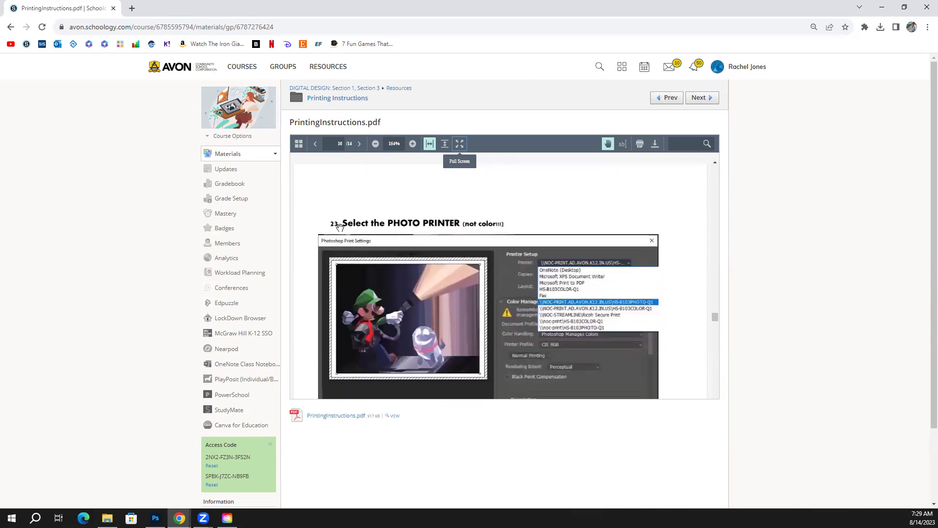
scroll(523, 265, down, 1)
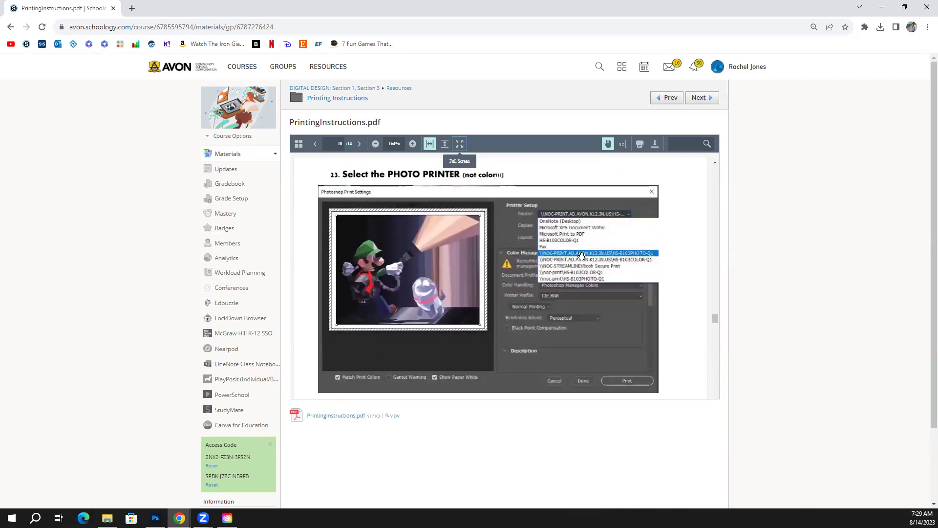
scroll(494, 308, down, 3)
scroll(494, 301, down, 5)
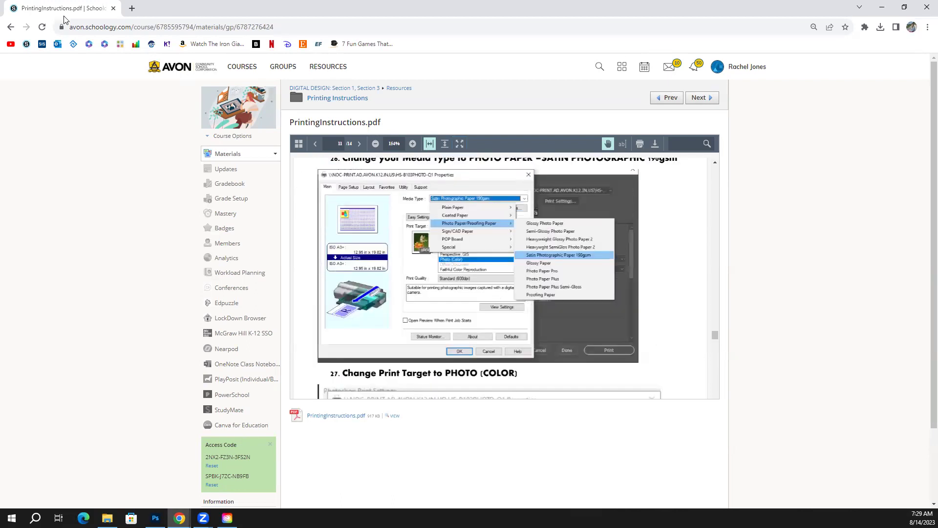
Return to Photoshop, select the \\NOC-PRINT.AD.AVON.K12.IN.US\HS-B103PHOTO-Q1 printer and open its properties
key(alt+Tab)
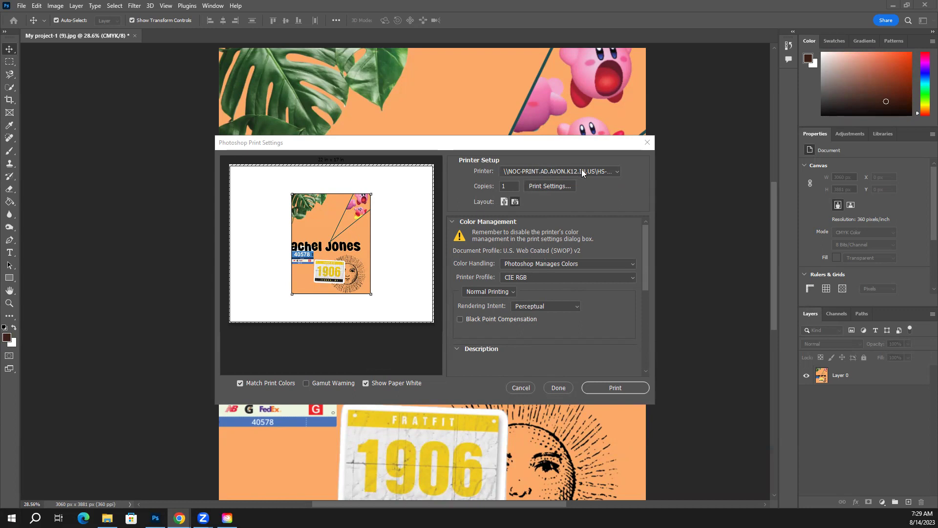
click(617, 172)
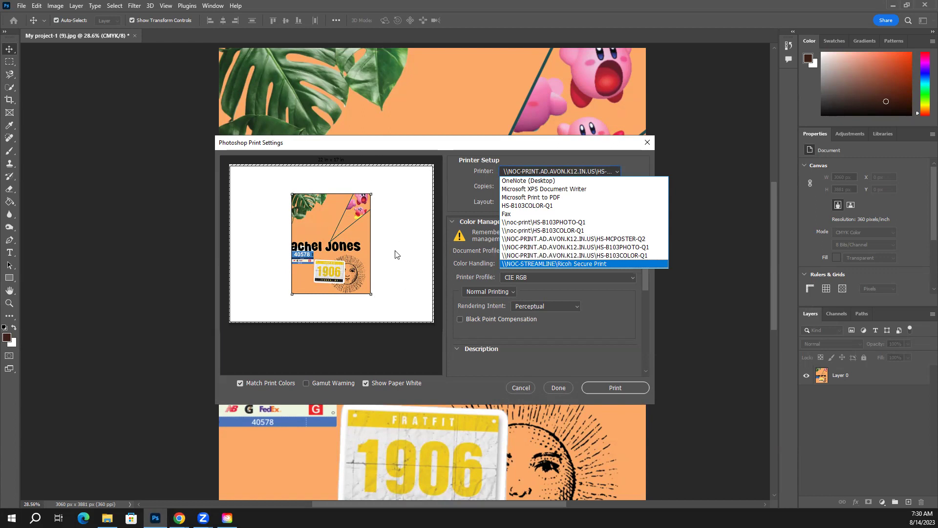
click(636, 248)
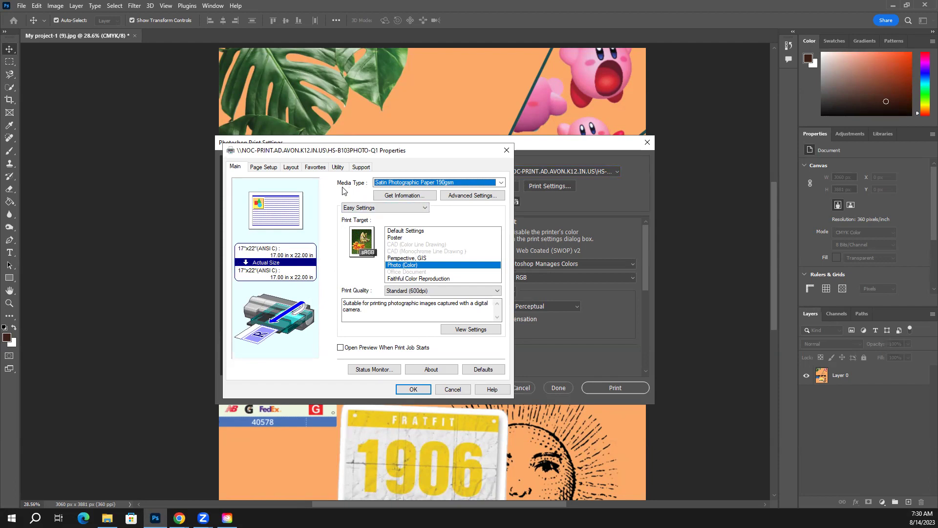
Set the printer's media type to Satin Photographic Paper 190gsm from the Photo Paper/Proofing Paper group
click(420, 183)
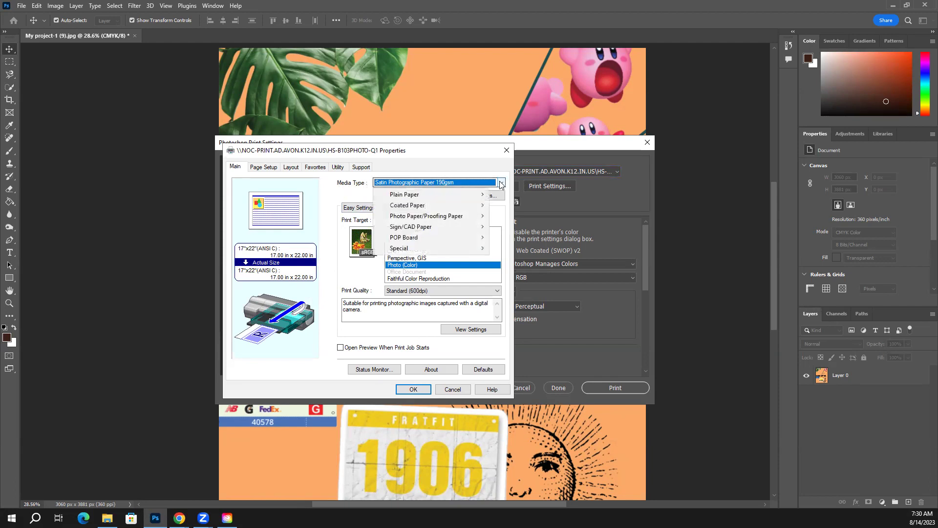
mouse_move(412, 198)
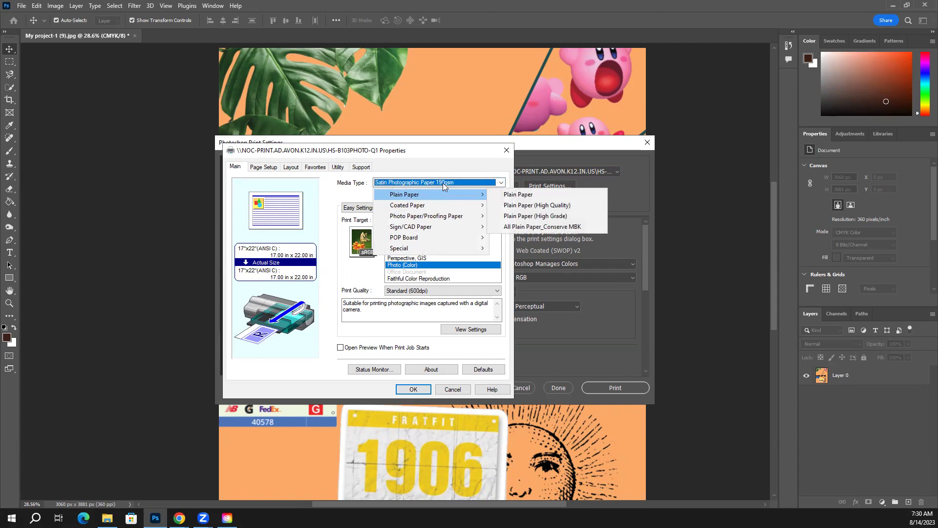
mouse_move(425, 222)
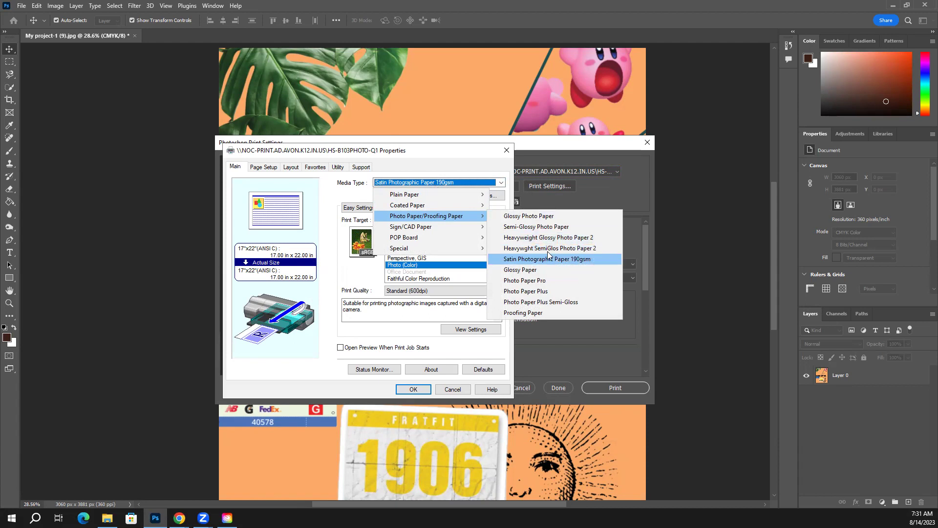
mouse_move(472, 220)
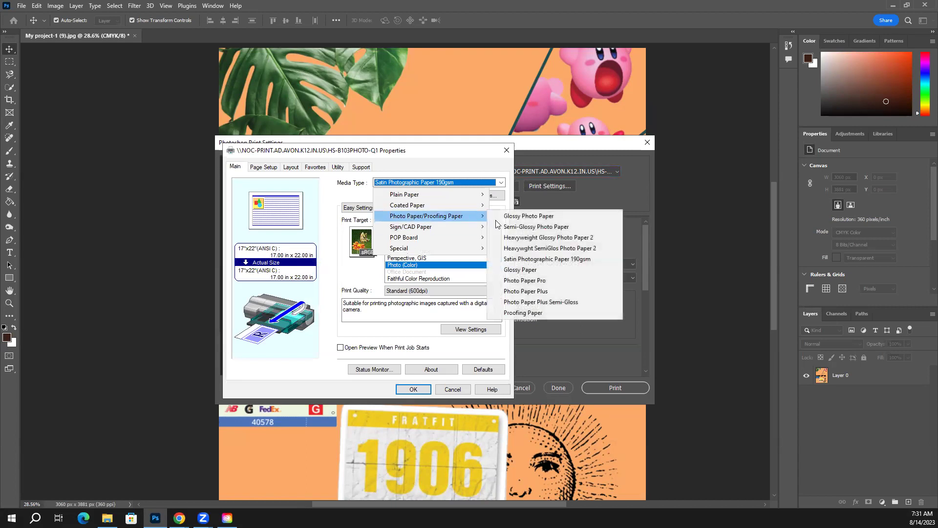
click(554, 260)
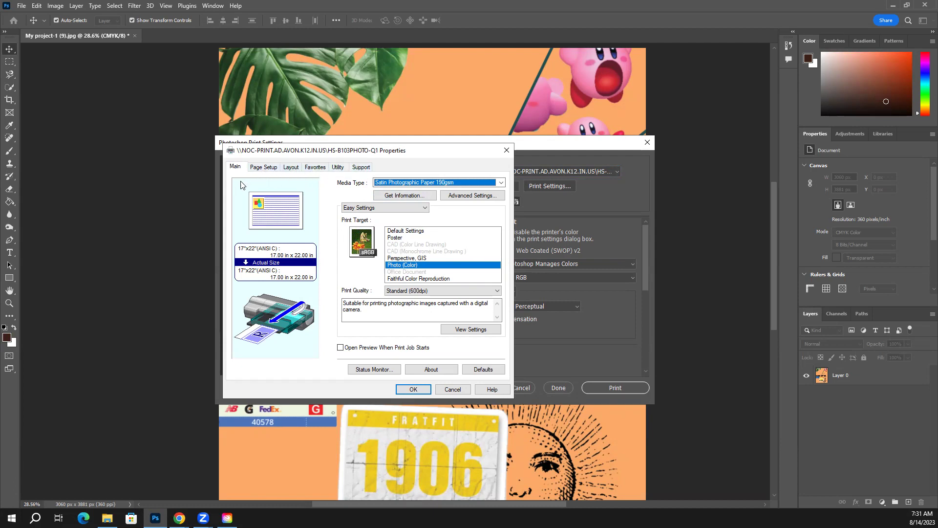
Open the printer's page setup, switch to the browser, maximize it, and read steps 28 and 29 of PrintingInstructions.pdf on page size
click(267, 167)
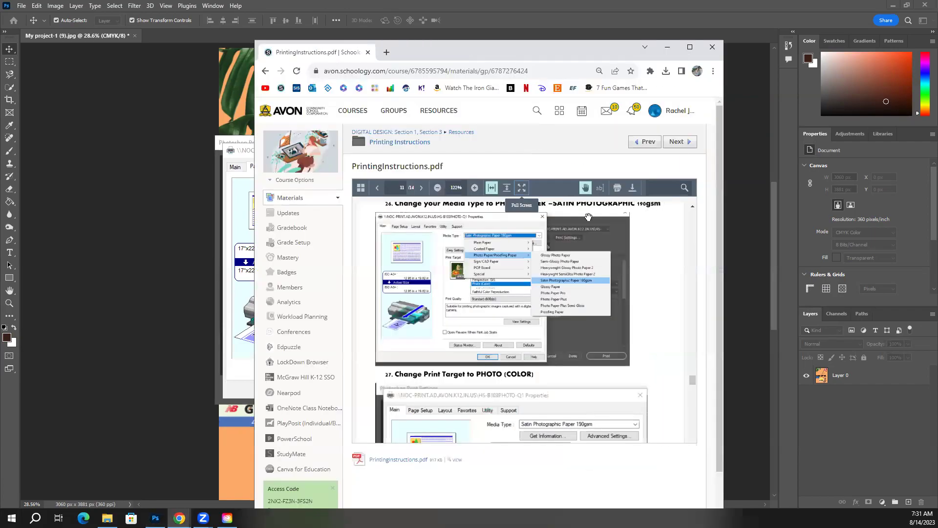
click(690, 53)
scroll(518, 296, down, 8)
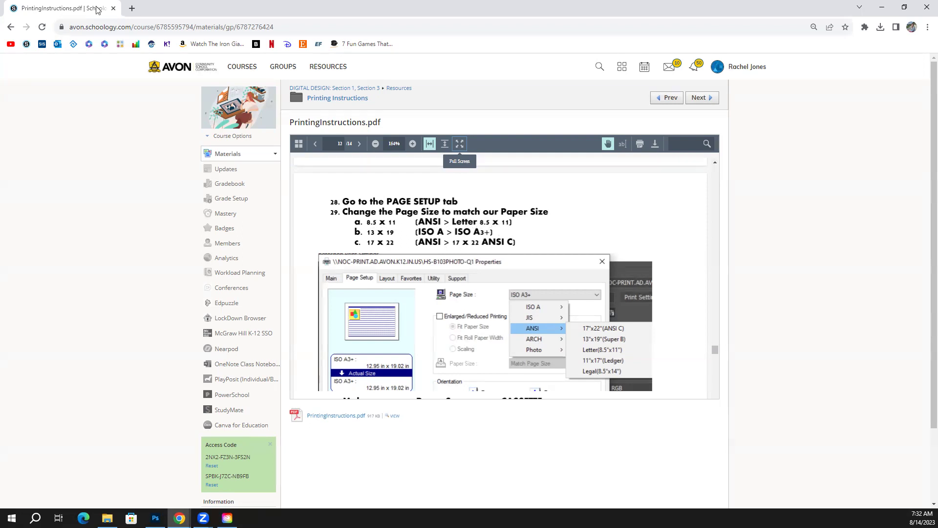
Return to Photoshop, set the page size to ANSI Letter (8.5"x11"), and apply the printer properties
key(alt+Tab)
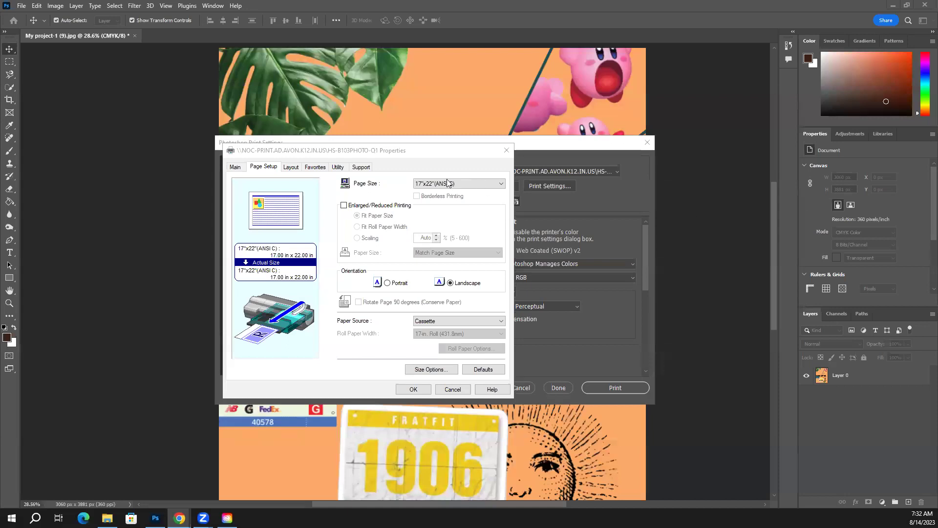
click(473, 185)
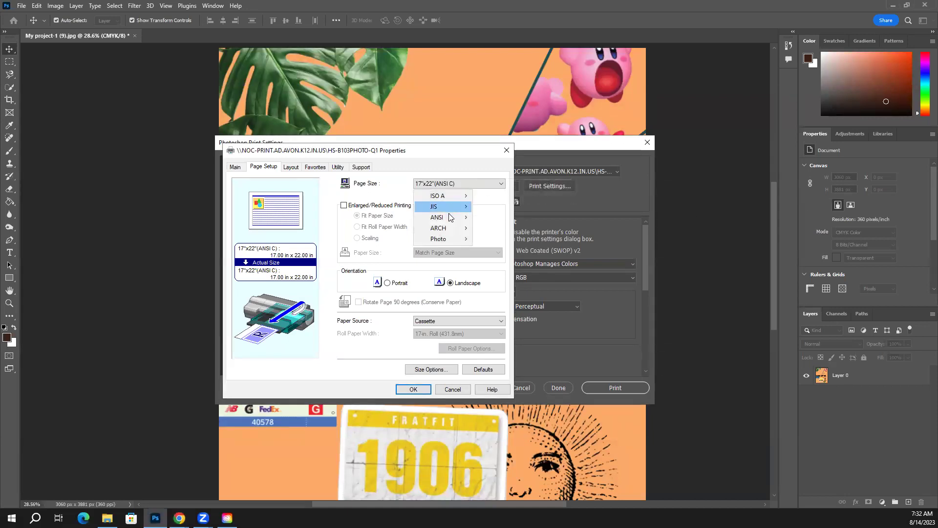
mouse_move(459, 220)
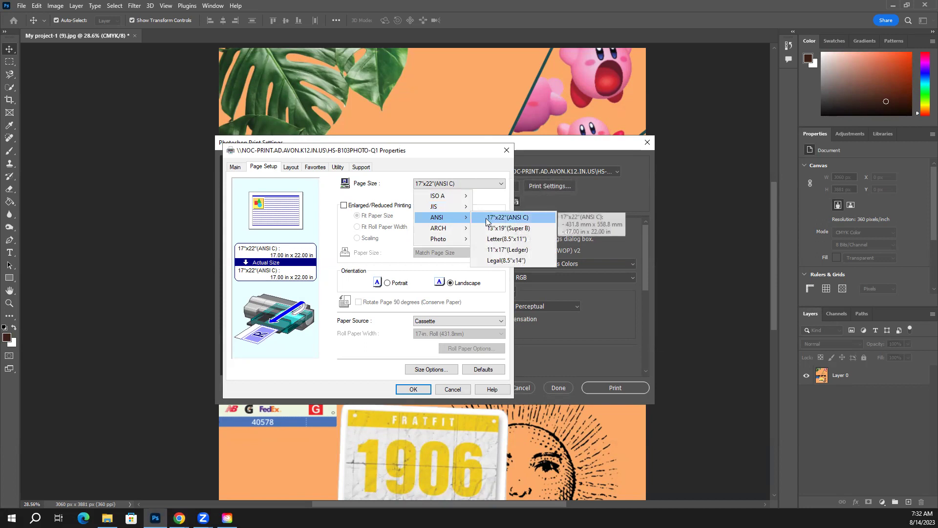
click(517, 239)
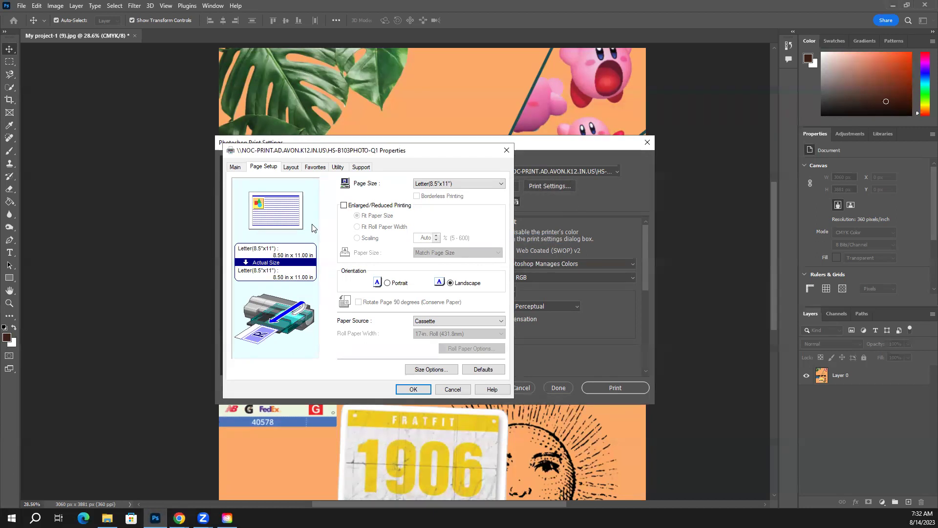
click(413, 388)
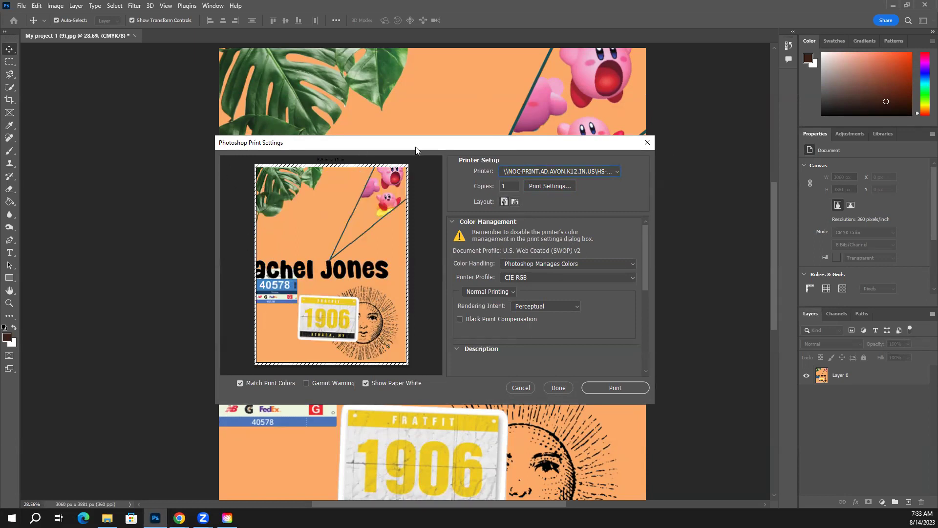
drag(416, 146, 605, 345)
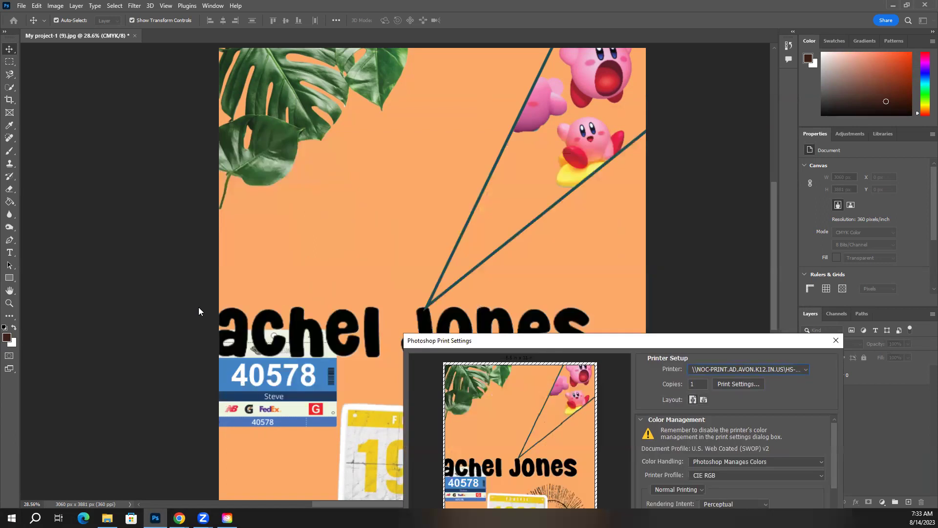
drag(489, 340, 306, 152)
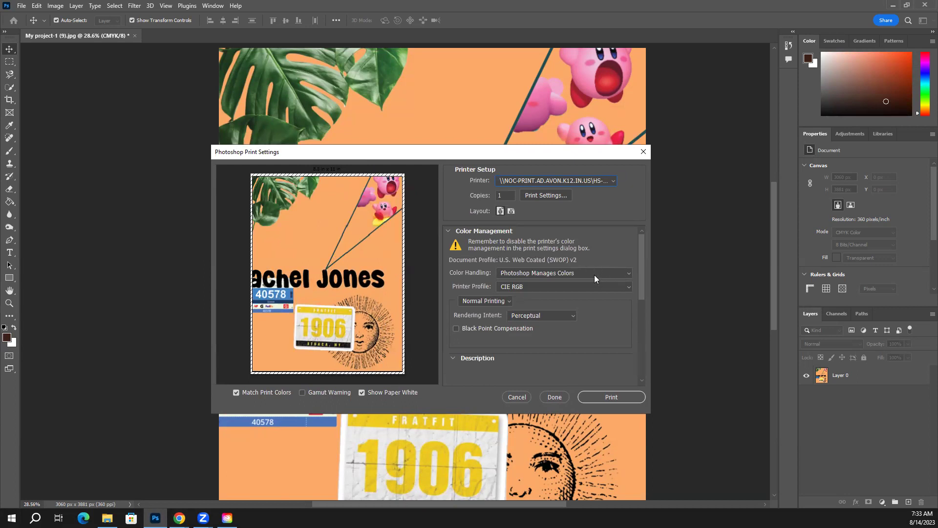
Set the print color handling to Photoshop Manages Colors and the printer profile to CIE RGB
click(542, 272)
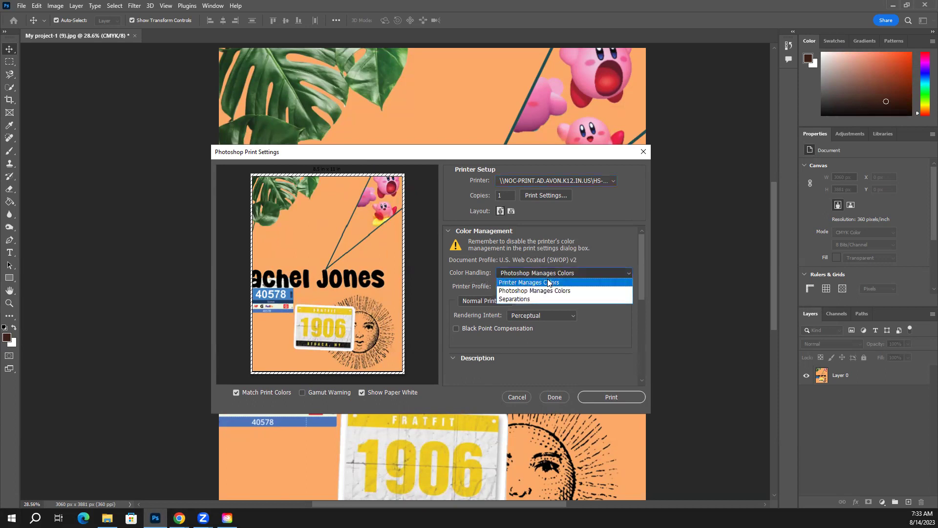
click(549, 283)
click(561, 273)
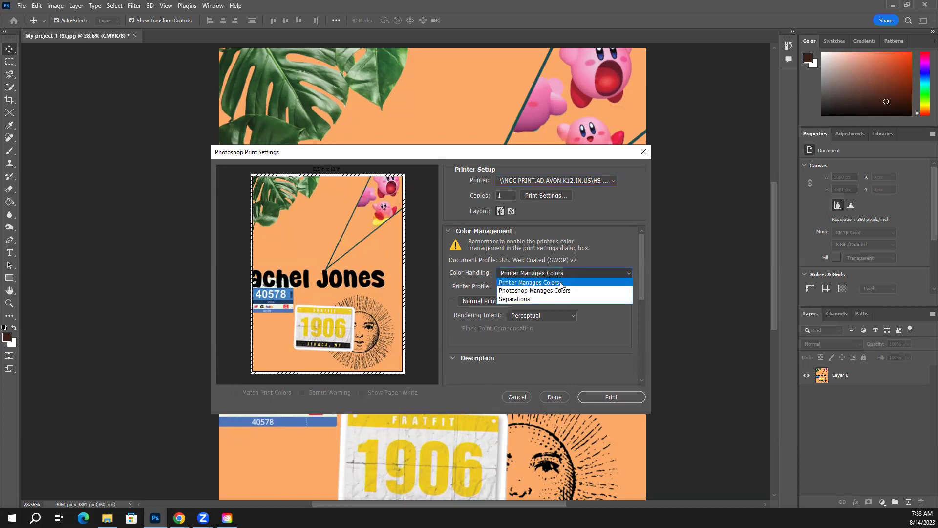
click(562, 289)
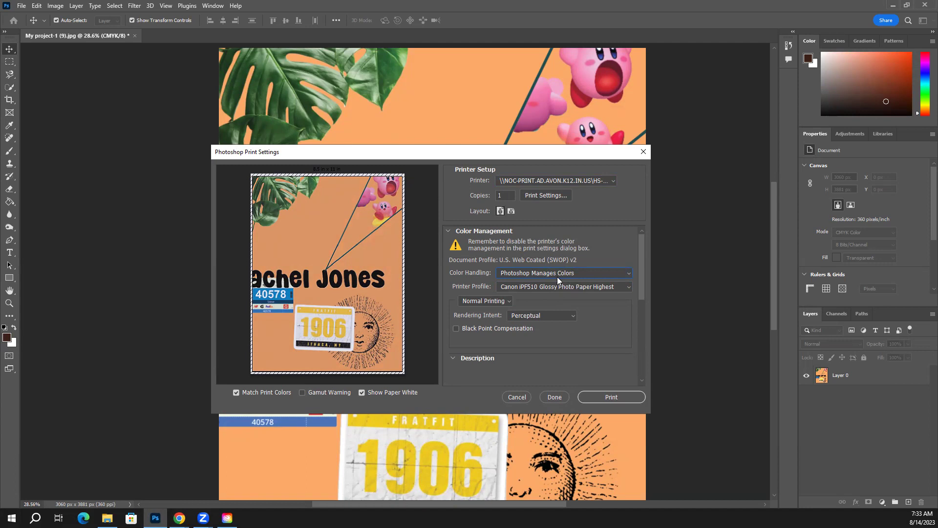
click(571, 288)
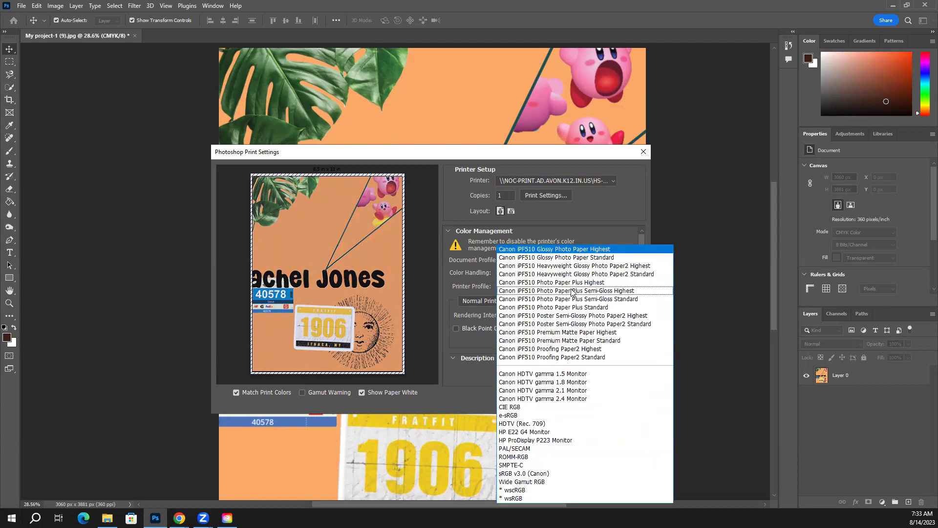
click(522, 407)
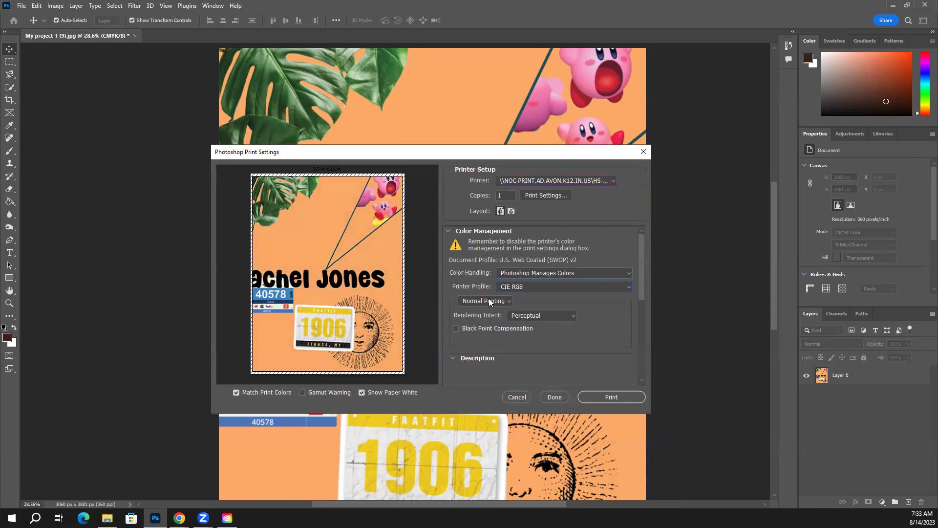
Check the Normal Printing option and set the rendering intent to Perceptual
click(509, 302)
click(550, 307)
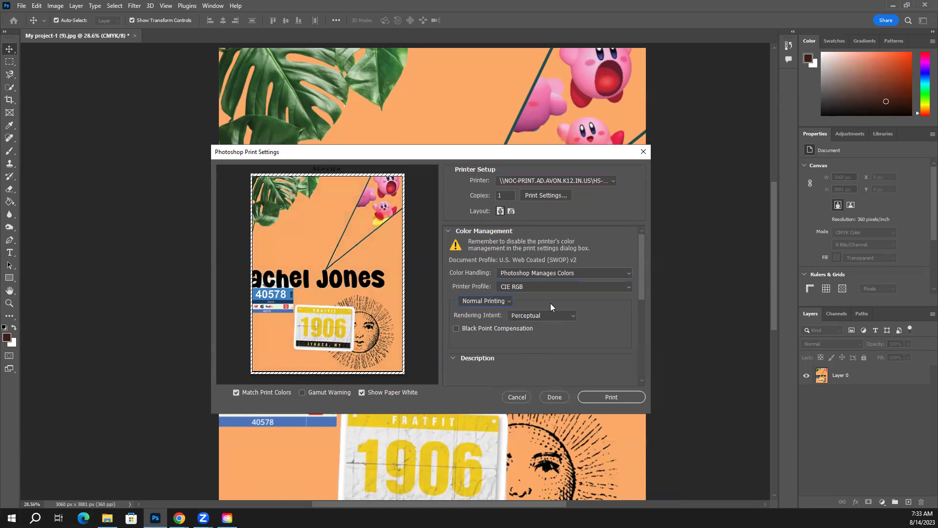
click(527, 316)
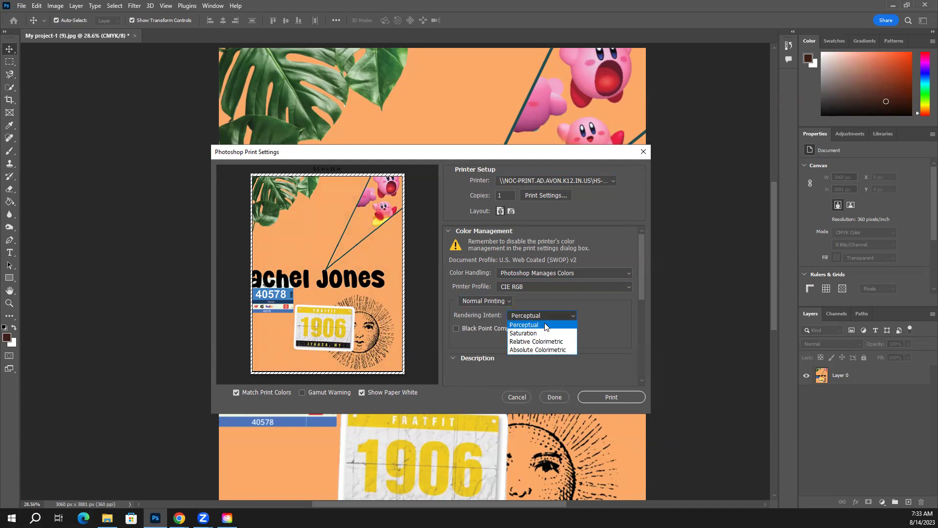
click(538, 325)
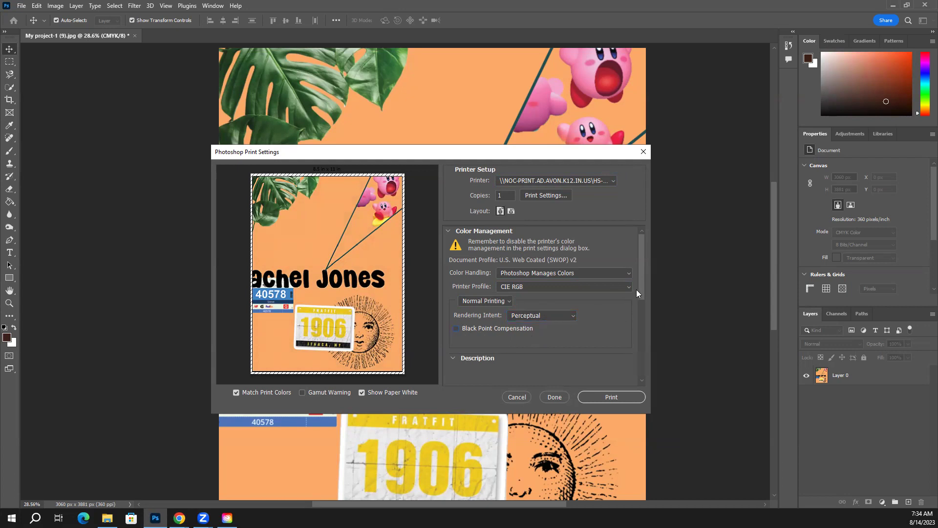
Review the Position and Size print settings and make sure the cover's position is set to Center
drag(639, 291, 644, 374)
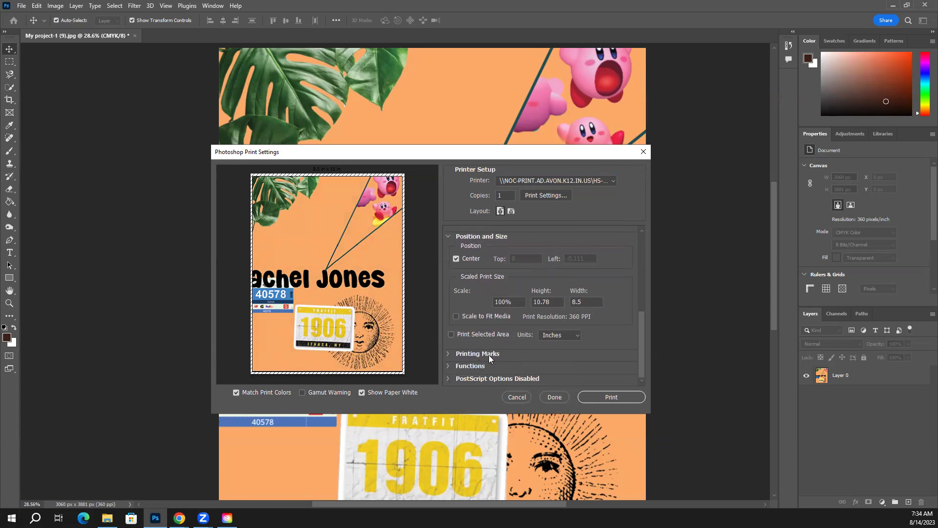
drag(642, 356, 638, 332)
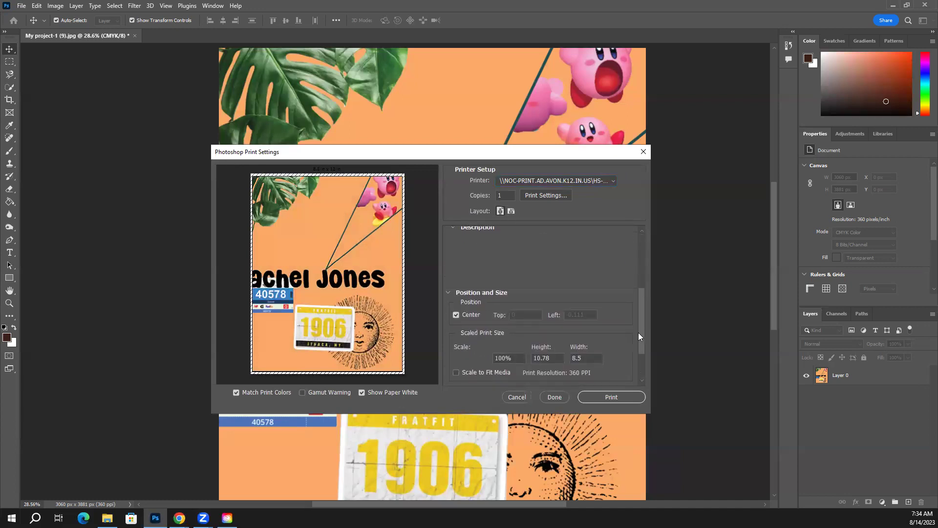
click(464, 316)
click(458, 315)
drag(640, 323, 650, 259)
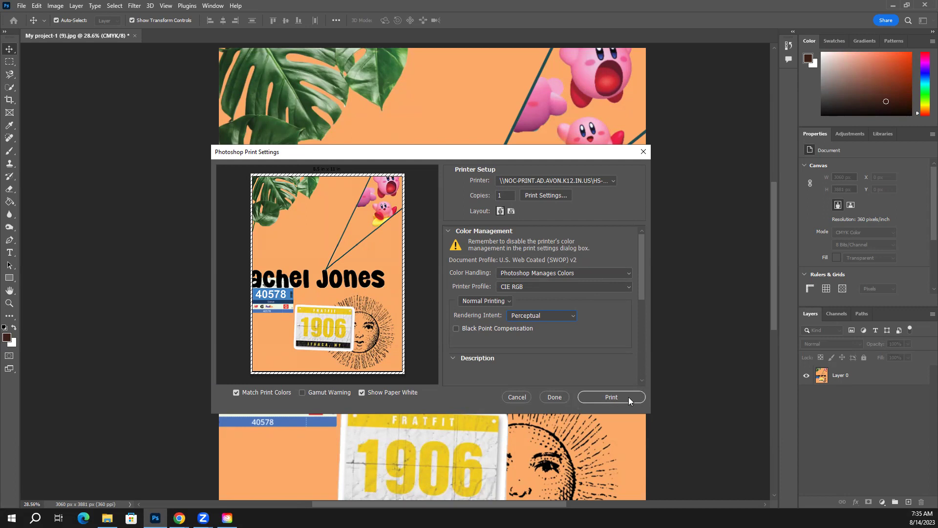
Switch to the browser, maximize it, and review the remaining steps of PrintingInstructions.pdf from step 28 through step 38
click(180, 517)
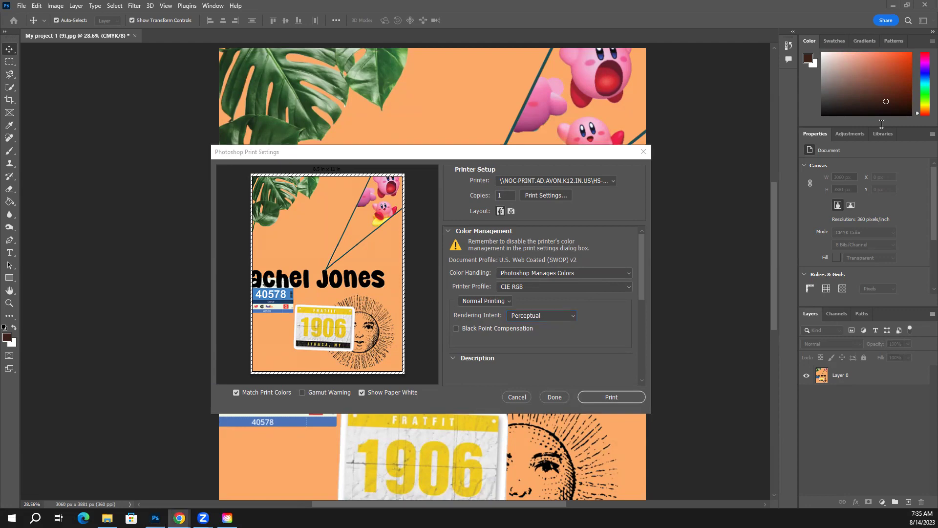
click(598, 40)
scroll(555, 309, up, 5)
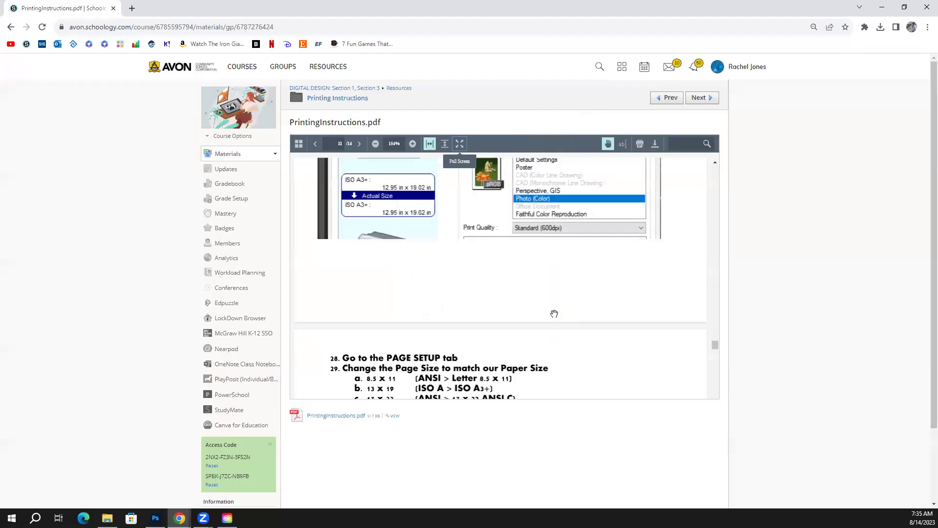
scroll(535, 348, down, 5)
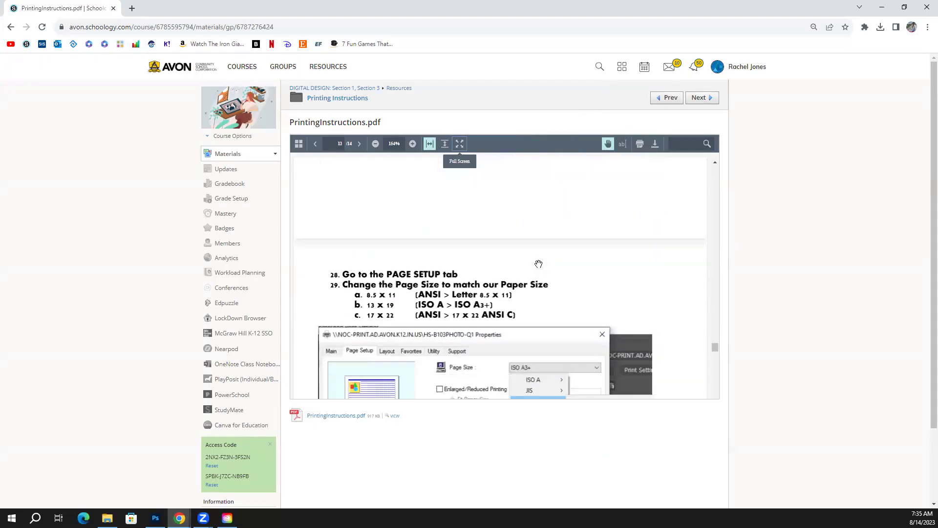
scroll(411, 240, down, 10)
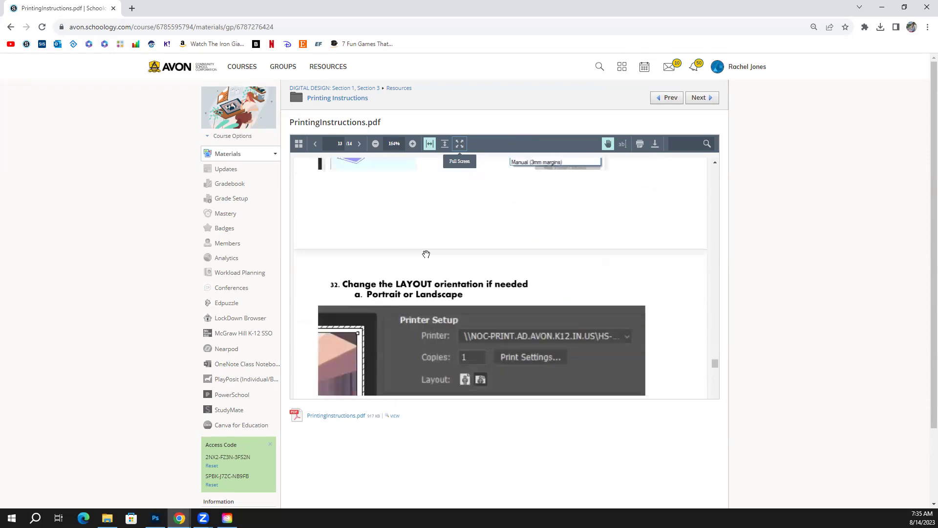
scroll(426, 253, down, 10)
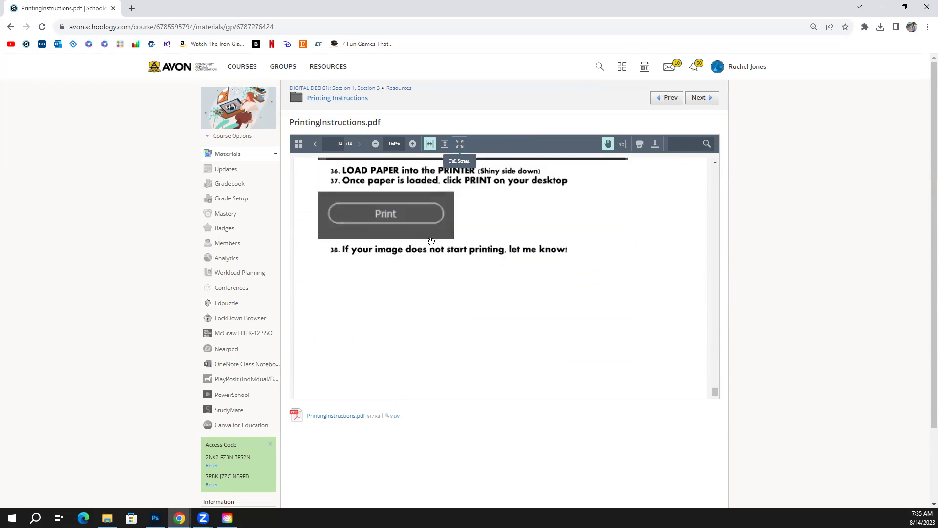